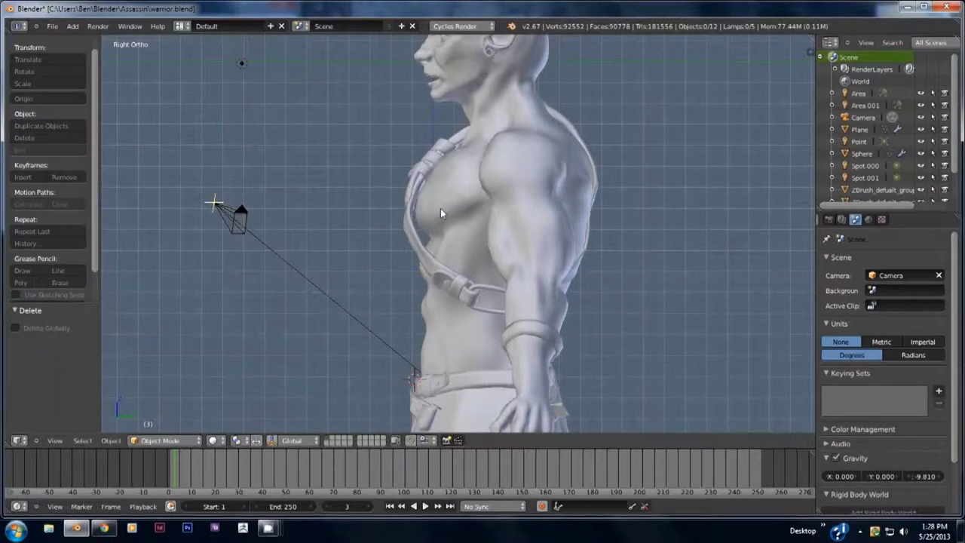
Add a single-bone armature at the waist and move the bone 3.671 units along Y into the torso.
key(shift+a)
mouse_move(393, 401)
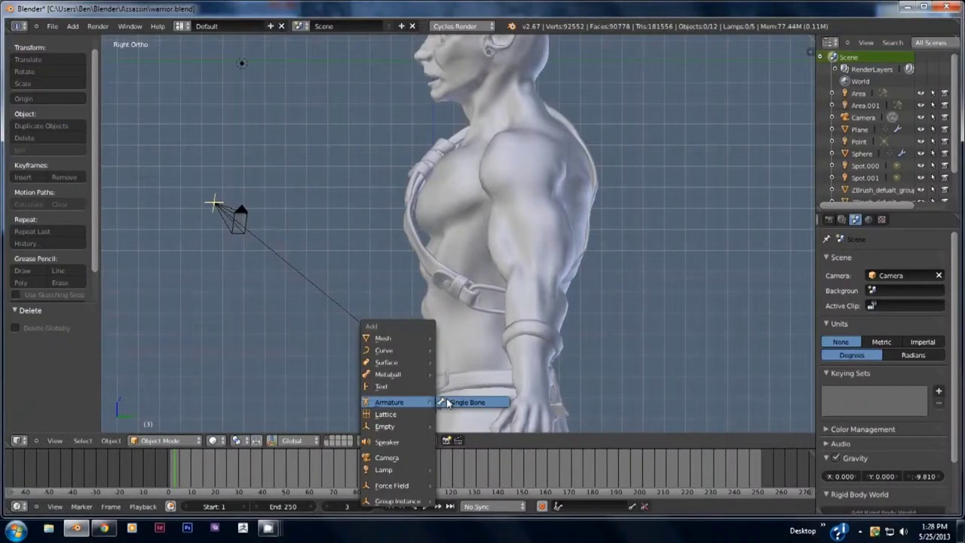
click(469, 402)
key(z)
click(414, 319)
right_click(415, 365)
key(g)
key(y)
click(501, 360)
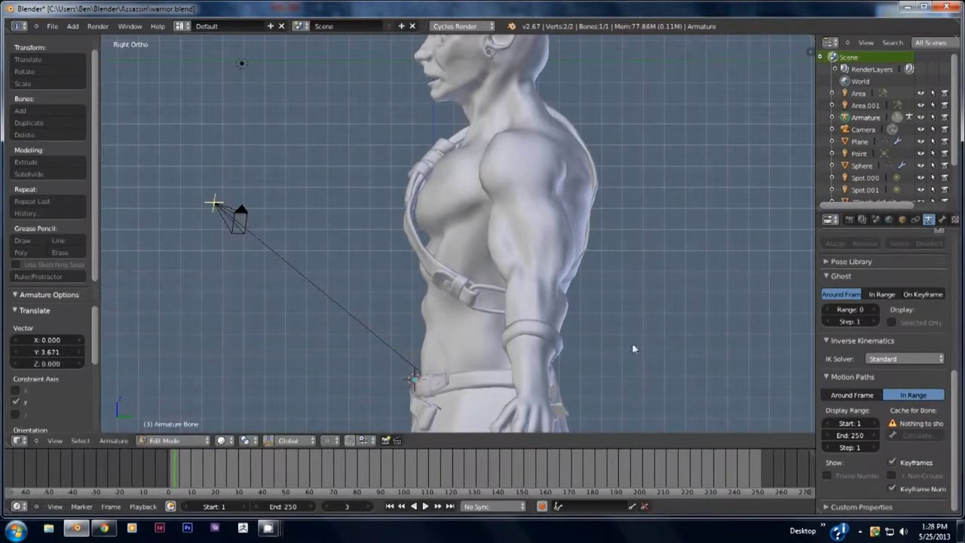
Return to Object Mode and enable X-Ray in the armature's display settings.
click(943, 219)
click(927, 220)
scroll(908, 341, up, 4)
click(942, 220)
click(929, 219)
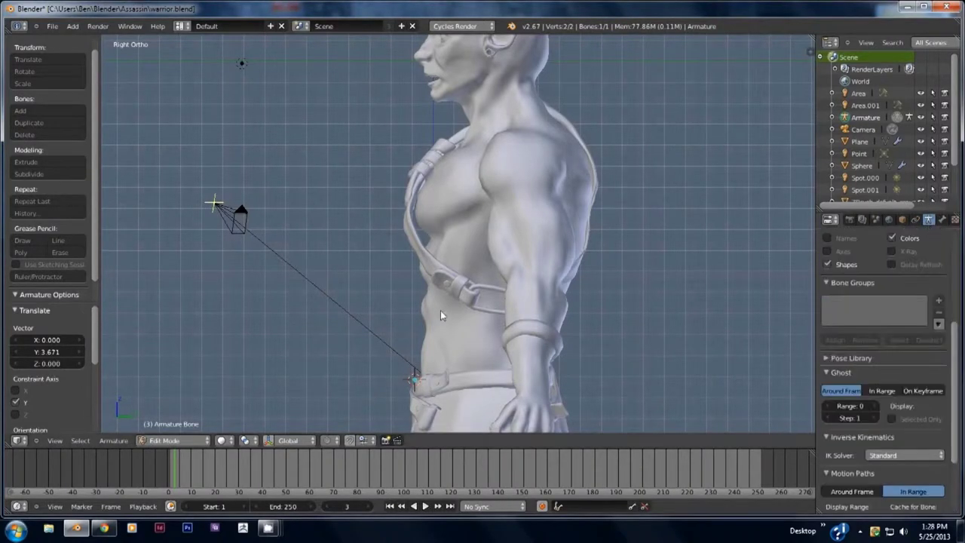
key(Tab)
click(943, 220)
click(928, 221)
scroll(883, 373, down, 8)
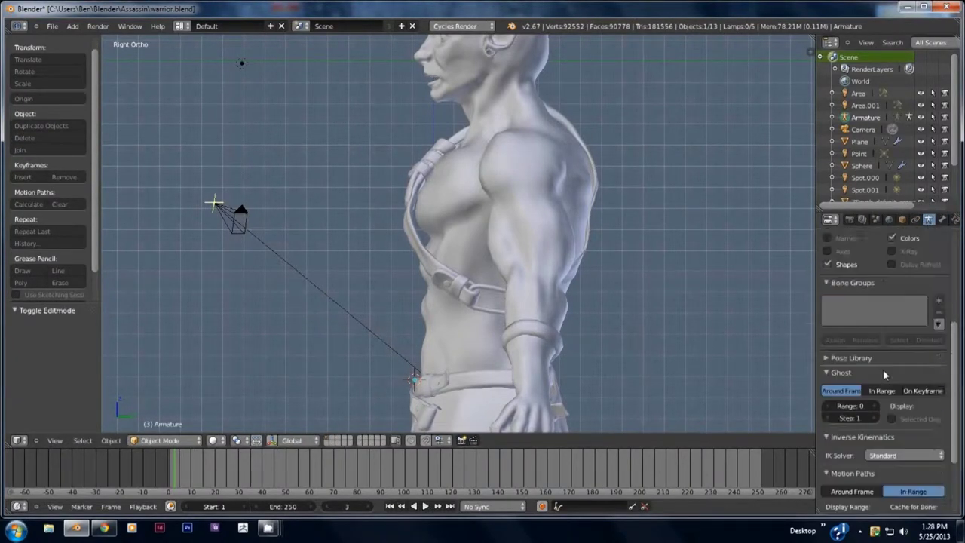
scroll(885, 362, up, 4)
click(892, 324)
In Edit Mode, extrude a second spine bone from the first bone's tip up to the chest.
key(g)
key(y)
click(439, 368)
key(Tab)
key(e)
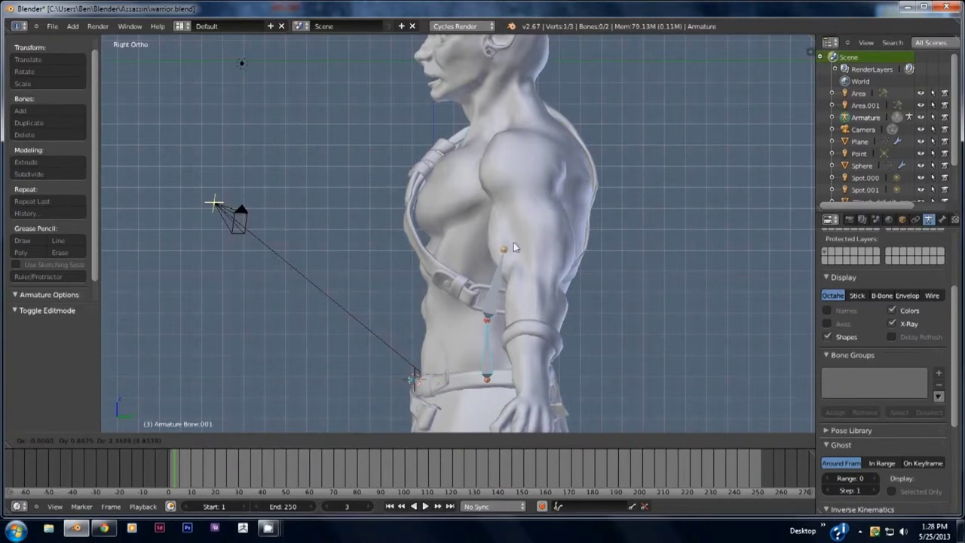
click(514, 229)
Raise the joint between the two lower spine bones 0.401 units along Z.
right_click(490, 320)
key(g)
key(y)
key(z)
click(490, 309)
Extrude a third spine bone from the chest joint to the base of the neck and lower its tip 0.143 units.
right_click(511, 226)
key(e)
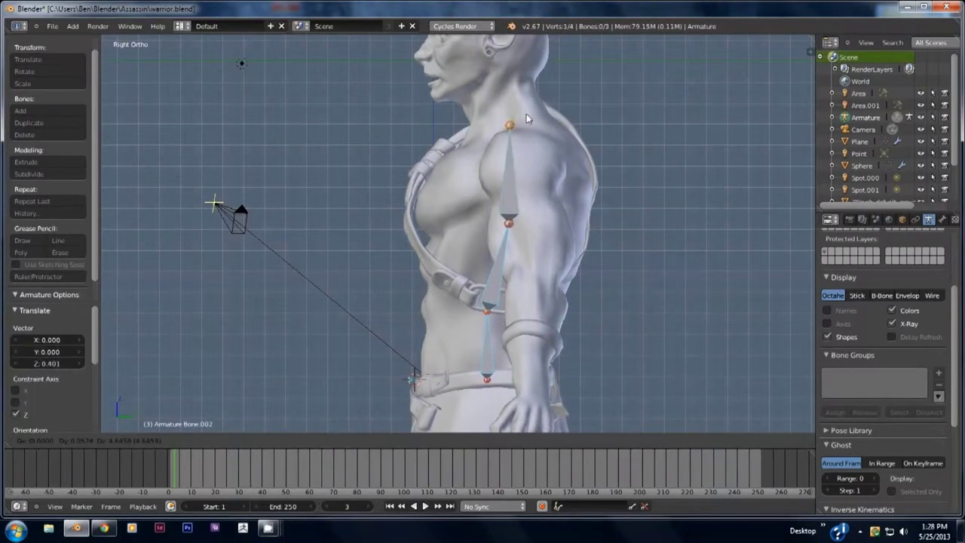
click(525, 114)
key(KP_1)
click(522, 111)
key(KP_3)
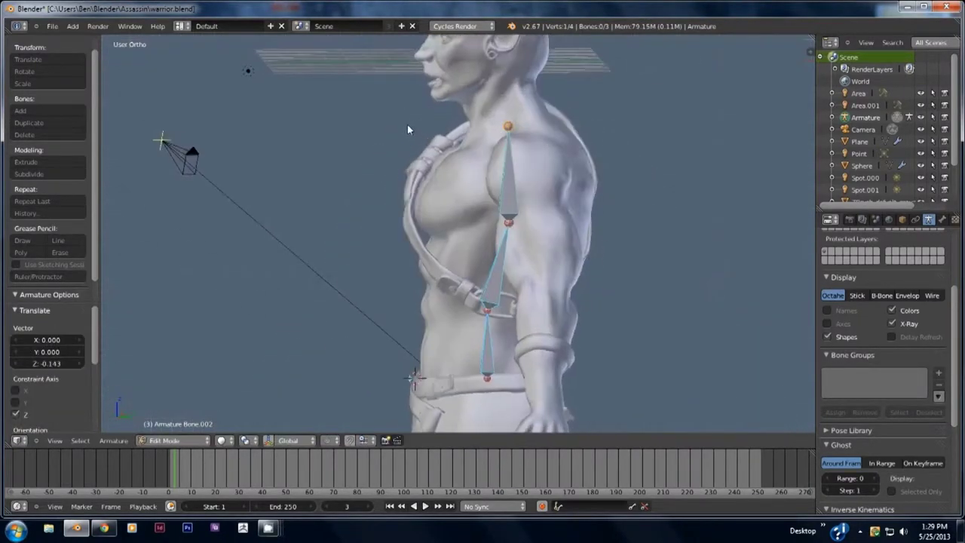
Extrude a neck bone and then a vertical head bone reaching the top of the head.
key(e)
click(504, 92)
shift+middle_drag(521, 89, 595, 272)
key(e)
key(z)
click(549, 93)
Add a separate bone beside the base of the neck and move it toward the character's left shoulder.
key(KP_1)
right_click(541, 267)
click(575, 229)
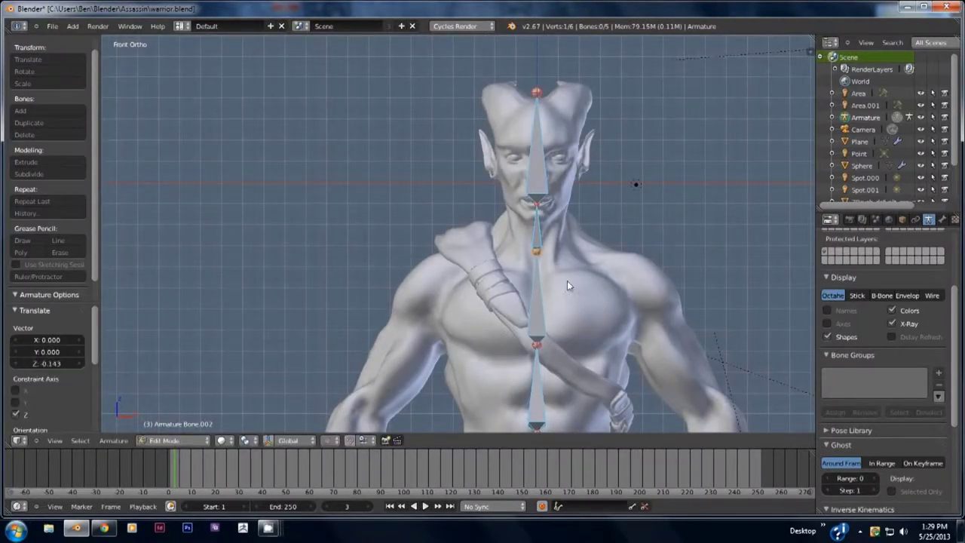
click(571, 257)
key(shift+a)
key(g)
click(641, 280)
Shift the new collarbone bone along Y so it sits inside the shoulder.
middle_drag(641, 283, 580, 352)
key(g)
key(y)
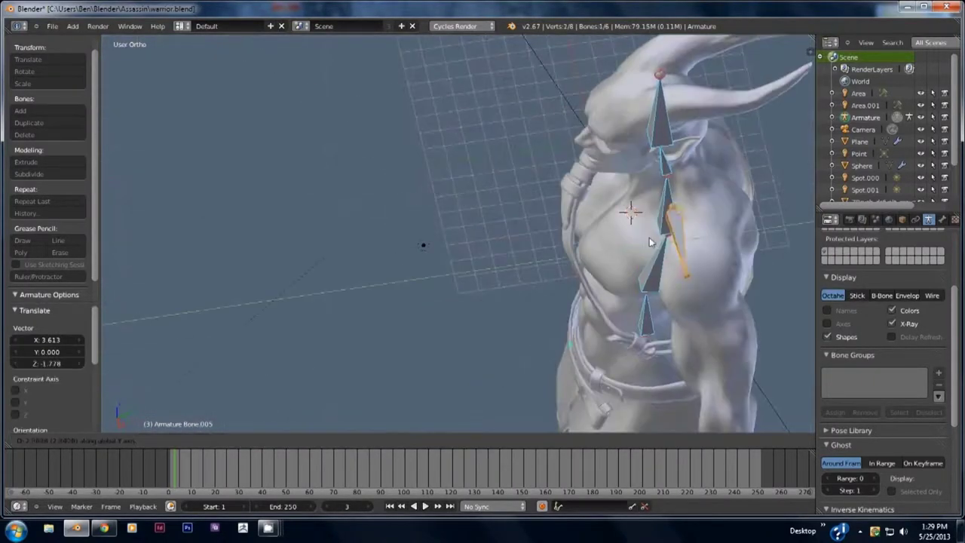
click(657, 236)
Extrude a shoulder bone from the collarbone's outer end toward the top of the left arm.
middle_drag(657, 237, 720, 196)
key(KP_1)
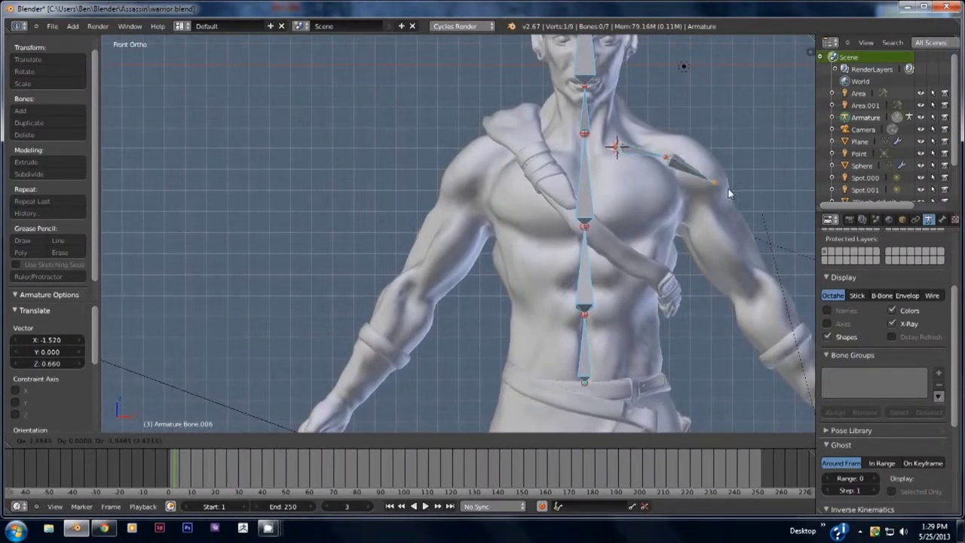
click(719, 204)
shift+middle_drag(705, 258, 642, 155)
key(g)
click(611, 70)
Extrude an upper arm bone down to the elbow and a forearm bone on to the wrist.
key(e)
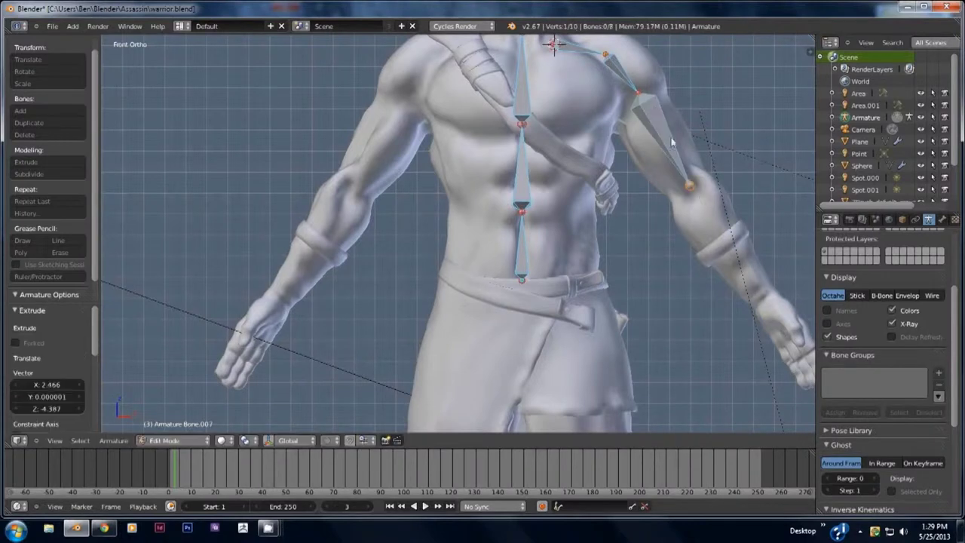
click(670, 190)
shift+middle_drag(688, 186, 608, 132)
click(675, 237)
From the side, move the left arm's shoulder, elbow and wrist joints into the middle of the arm mesh.
middle_drag(675, 234, 633, 134)
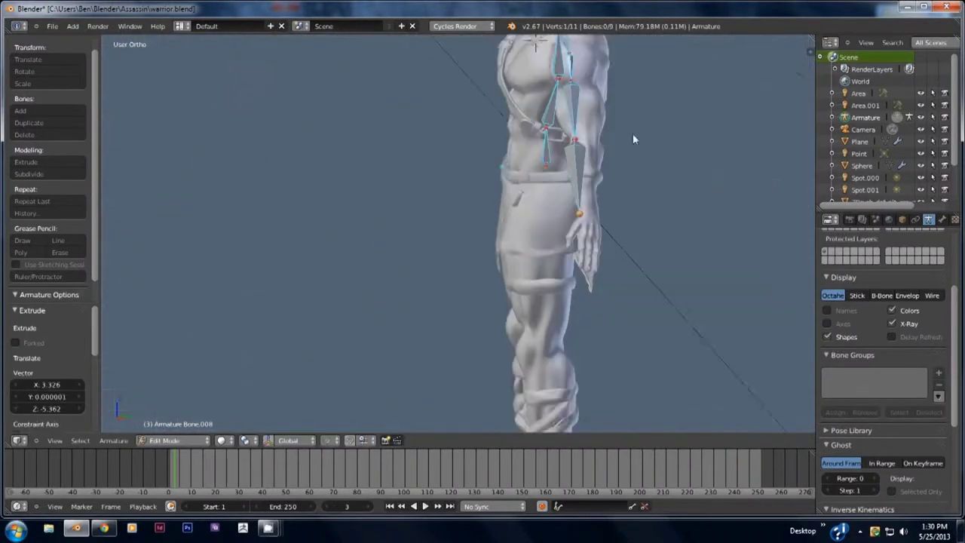
right_click(608, 100)
key(g)
click(620, 91)
right_click(607, 205)
key(g)
click(630, 218)
right_click(628, 311)
key(g)
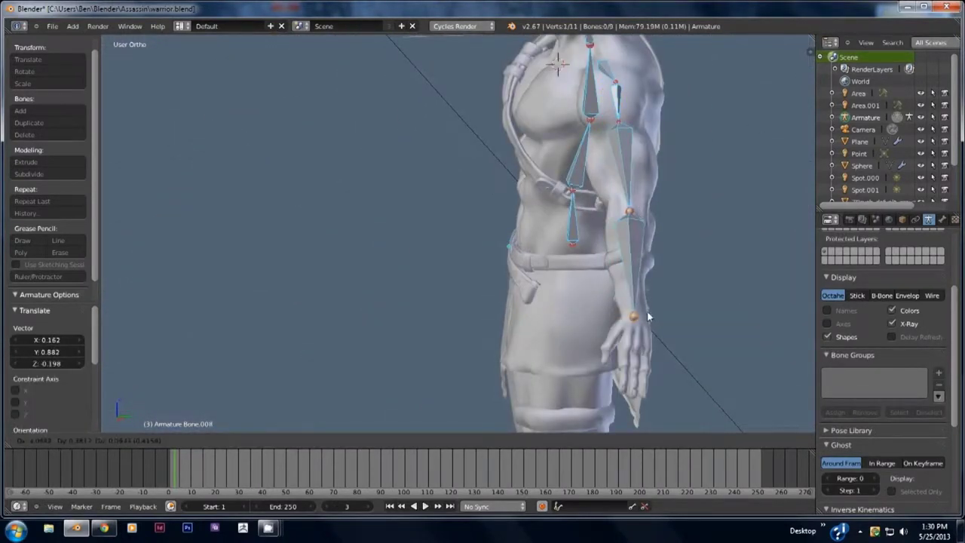
click(649, 316)
Extrude a short hand bone from the left wrist into the palm.
middle_drag(648, 316, 640, 265)
key(KP_1)
scroll(683, 302, up, 2)
scroll(537, 179, up, 4)
shift+middle_drag(685, 306, 583, 268)
key(e)
click(580, 261)
Add a separate bone at the left hand and move it to the thumb.
key(a)
middle_drag(553, 193, 624, 249)
key(g)
click(489, 236)
key(g)
click(576, 248)
Move the thumb bone's base end into the root of the thumb.
right_click(410, 227)
key(g)
middle_drag(428, 268, 448, 196)
key(g)
click(395, 265)
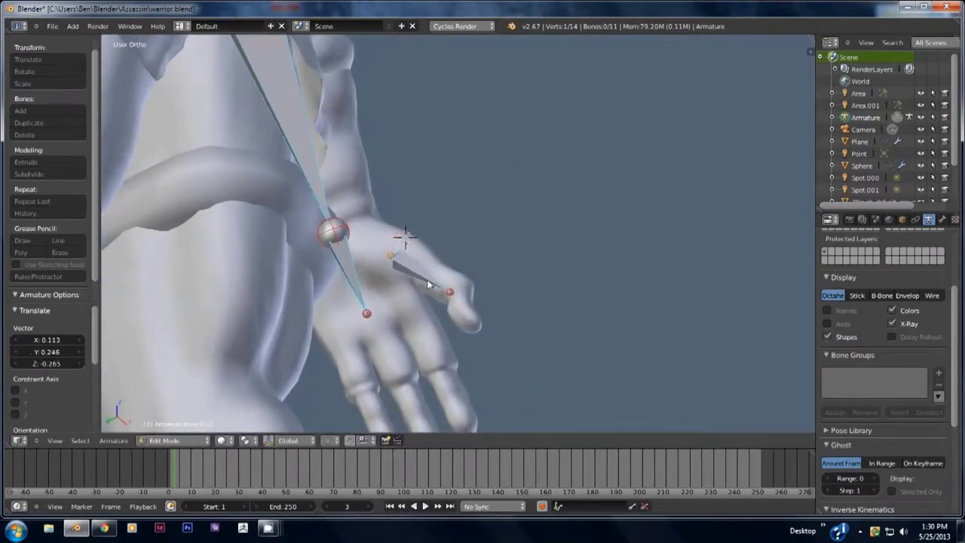
Select the whole thumb bone and shift it to the centre of the thumb's lower segment.
right_click(427, 282)
key(g)
click(425, 276)
middle_drag(425, 277, 375, 311)
key(g)
right_drag(434, 265, 438, 264)
Extrude a second thumb bone from the thumb joint to the thumb's tip.
middle_drag(437, 264, 533, 236)
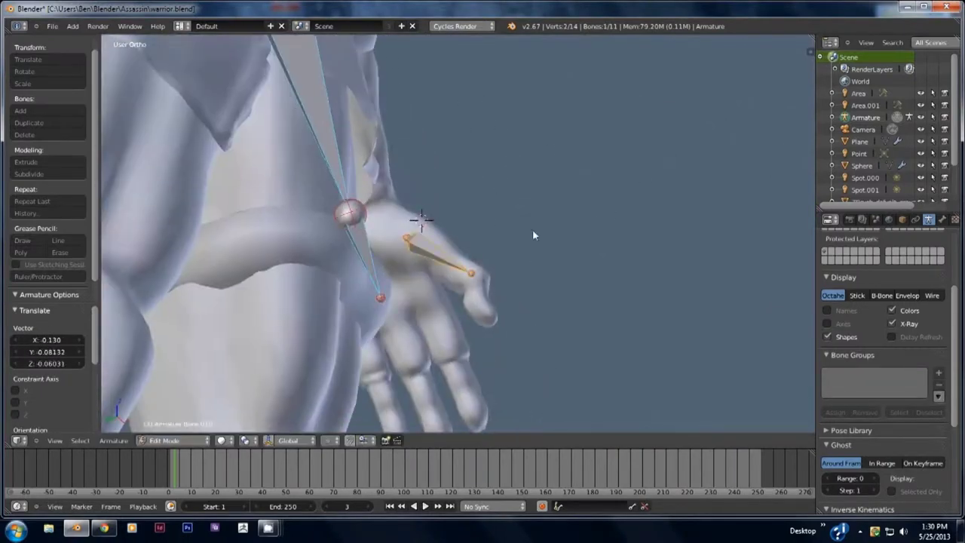
click(481, 278)
middle_drag(481, 278, 564, 189)
key(e)
click(575, 237)
Add a separate bone for the index finger and move its tip to the finger's first knuckle.
click(480, 218)
key(shift+a)
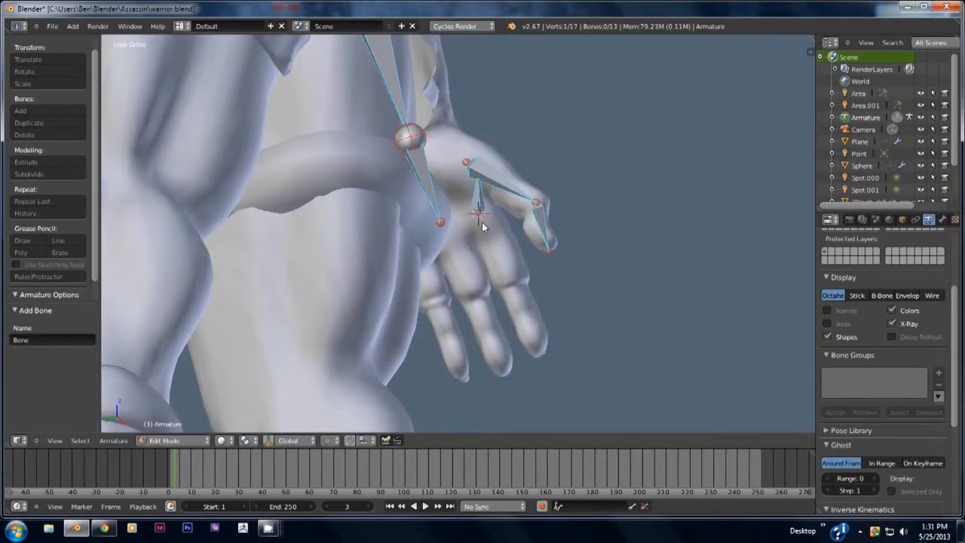
key(z)
right_click(481, 171)
key(z)
key(g)
click(521, 288)
Reposition the index finger bone's base and tip so it runs inside the hand mesh.
middle_drag(524, 219, 472, 245)
right_click(468, 251)
key(g)
click(478, 224)
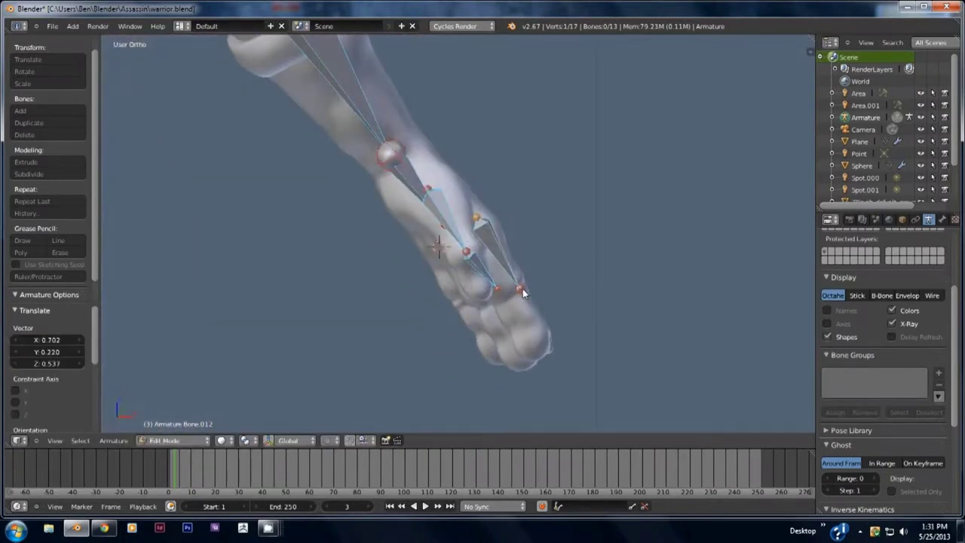
middle_drag(522, 289, 525, 229)
key(g)
click(499, 276)
Extrude two more bones along the index finger to its tip and select the finger's chain.
scroll(499, 276, up, 2)
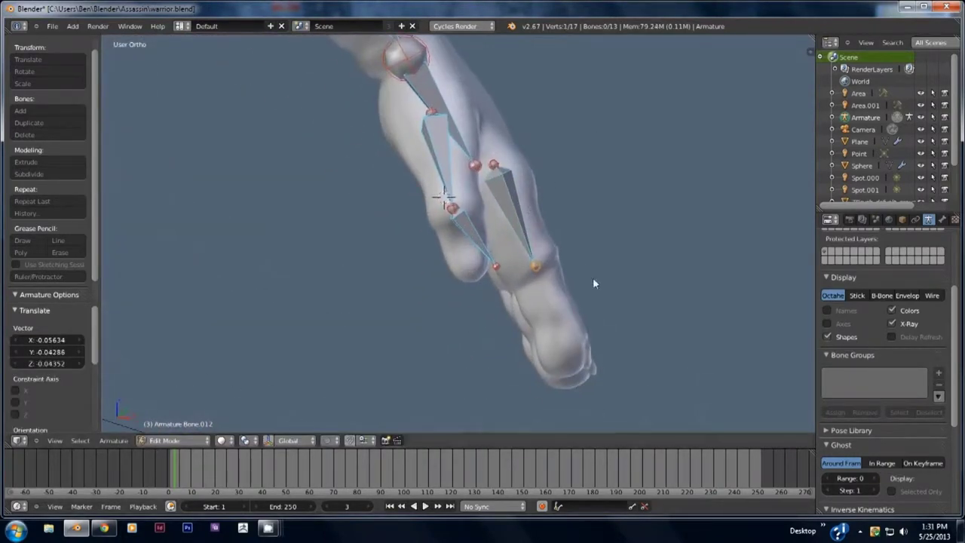
key(e)
click(608, 324)
middle_drag(607, 324, 529, 259)
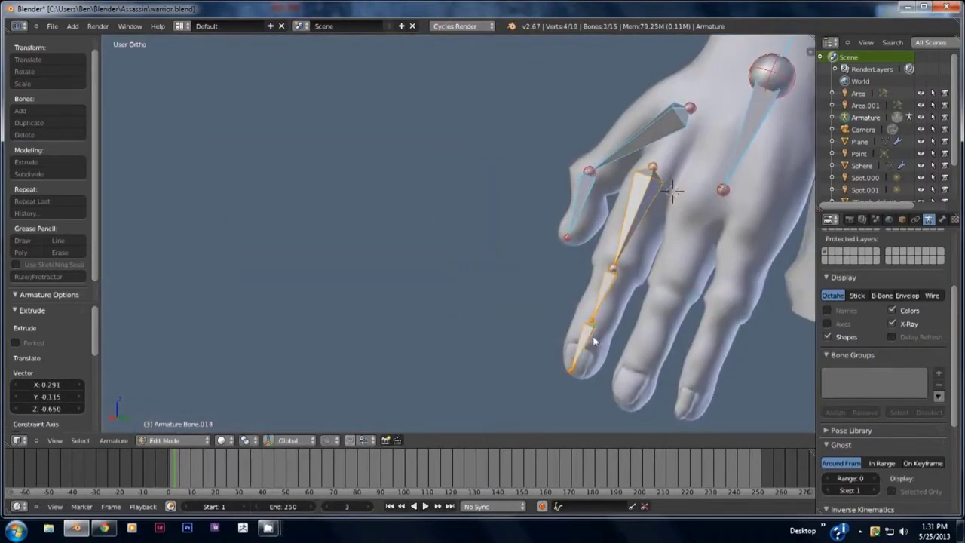
middle_drag(594, 342, 641, 290)
Duplicate the index finger's bone chain along Y and place the copy on the middle finger.
key(shift+d)
key(y)
click(653, 322)
key(g)
click(697, 224)
Adjust the middle finger chain's base joint and bones to fit inside the finger.
right_click(652, 229)
key(g)
click(647, 219)
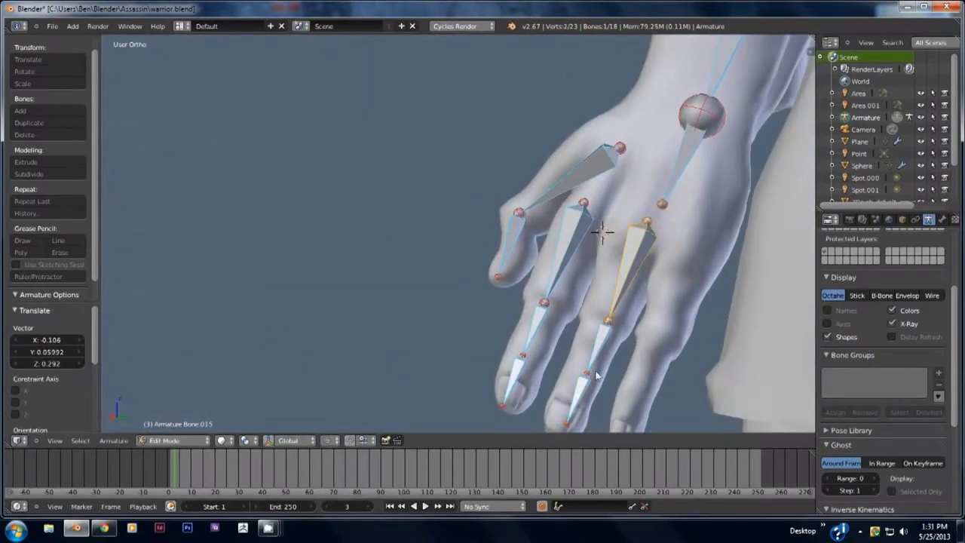
shift+right_click(601, 325)
key(g)
shift+middle_drag(628, 401, 583, 308)
click(633, 299)
Duplicate the middle finger's bone chain 0.842 units along Y and fit the copy into the outermost finger.
key(shift+d)
key(y)
click(636, 315)
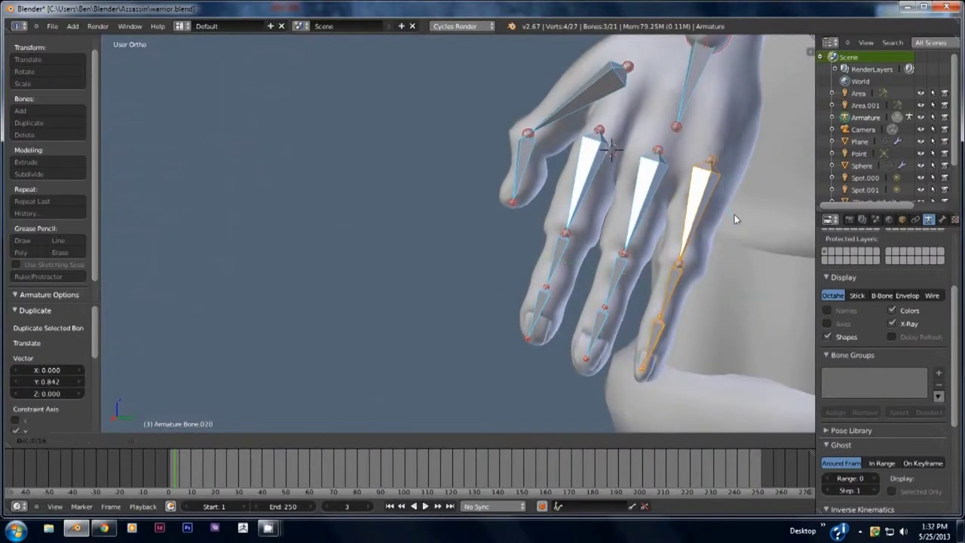
middle_drag(735, 214, 693, 262)
key(g)
click(729, 153)
In front view, select all bones of the left arm and hand, collarbone included, and duplicate them.
scroll(538, 226, down, 11)
key(KP_1)
scroll(422, 200, up, 4)
key(a)
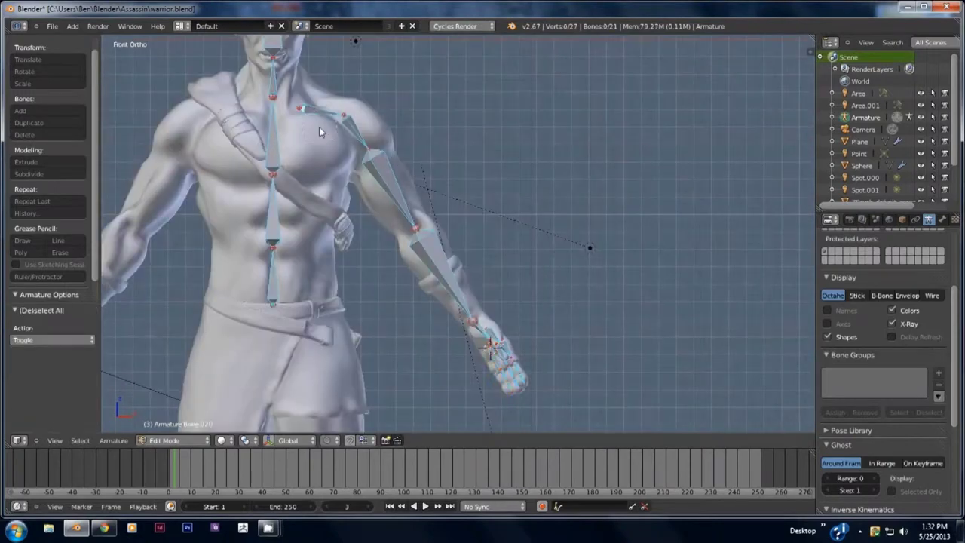
key(c)
drag(343, 123, 515, 366)
right_click(520, 362)
key(shift+d)
click(534, 347)
Mirror the duplicated arm bones by scaling them -1 along X.
key(s)
key(x)
key(minus)
key(1)
key(Return)
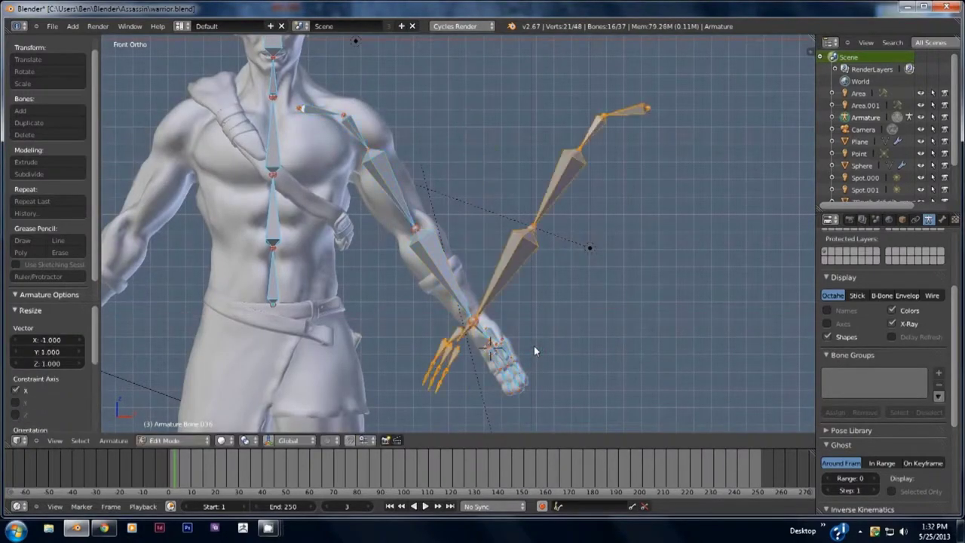
Move the mirrored arm bones -22.779 units along X onto the character's right arm.
key(g)
key(x)
click(237, 189)
scroll(391, 218, down, 1)
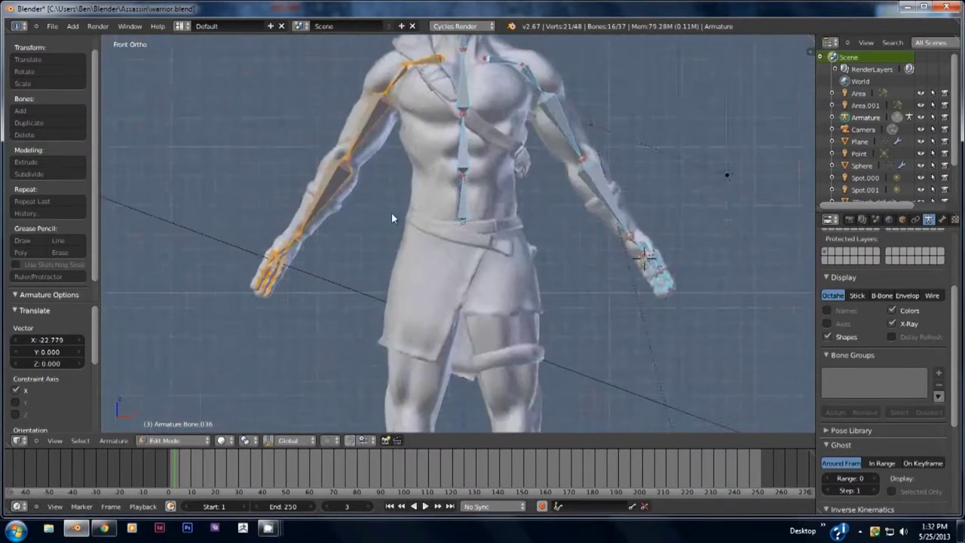
Fine-tune the mirrored arm's position along X to fit the character's right arm and deselect all bones.
shift+middle_drag(392, 214, 491, 249)
scroll(494, 247, up, 5)
middle_drag(496, 247, 528, 243)
key(KP_1)
key(g)
key(x)
click(547, 209)
middle_drag(547, 209, 517, 225)
scroll(524, 231, down, 8)
key(a)
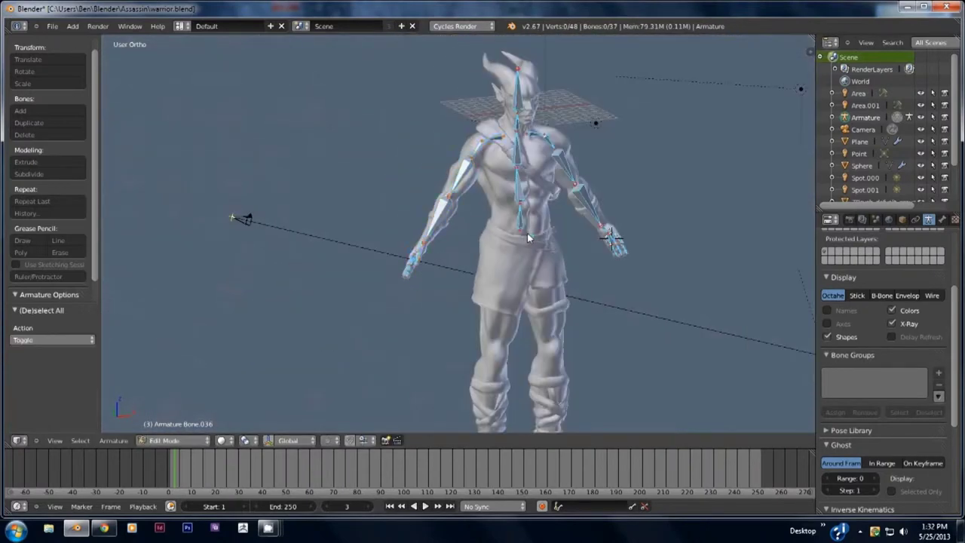
Extrude a pelvis bone down from the spine's base and a hip bone toward the left leg, adjusting the hip bone's end.
key(KP_1)
scroll(467, 272, up, 4)
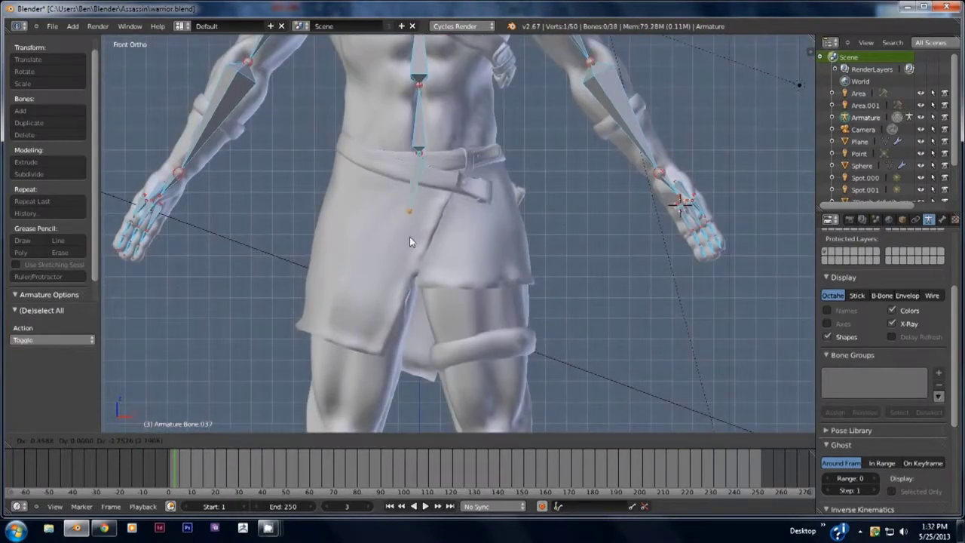
click(413, 253)
scroll(453, 215, down, 3)
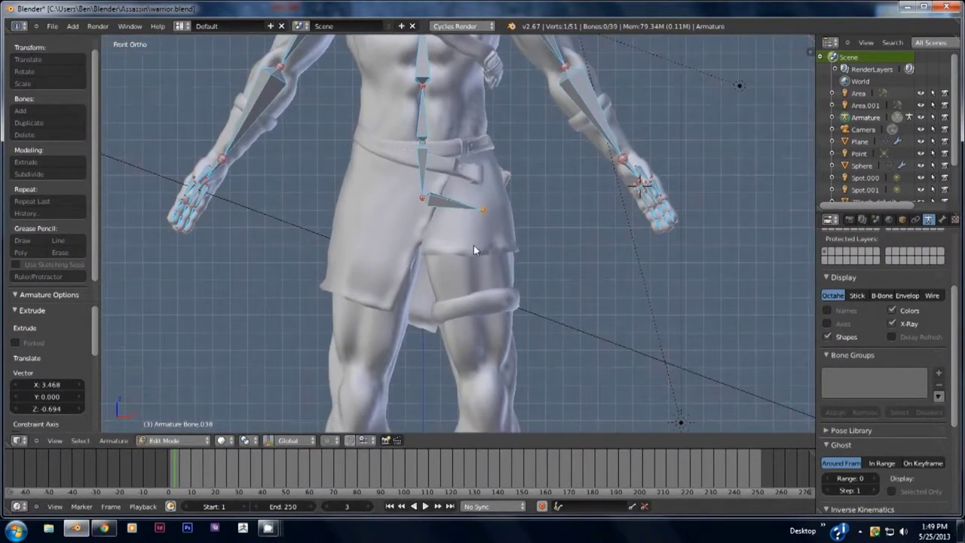
key(g)
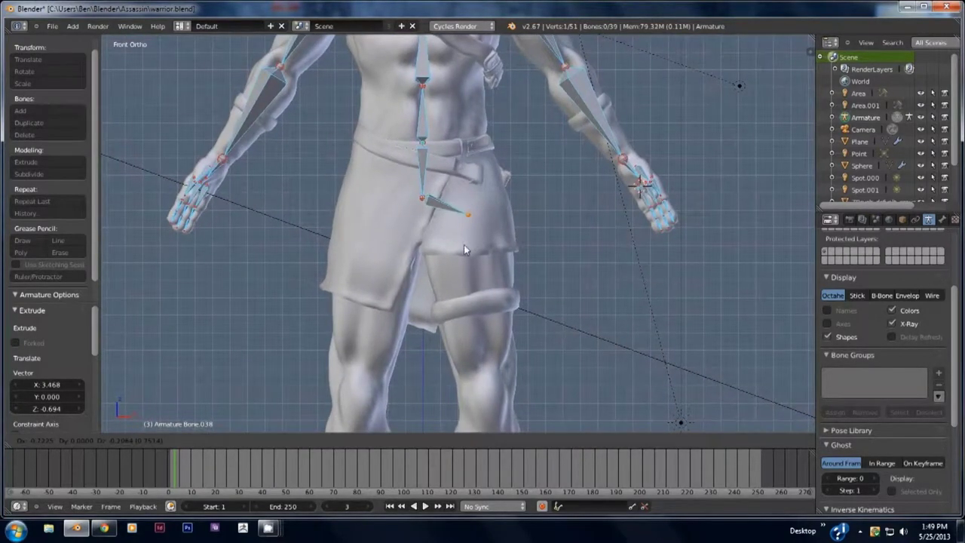
click(459, 249)
Extrude a thigh bone from the left hip to the knee and a shin bone about 11.3 units down to the ankle.
scroll(457, 253, down, 2)
key(e)
click(467, 326)
key(e)
click(498, 309)
Extrude a foot bone from the left ankle to the midfoot and align its end with the foot.
key(KP_3)
key(KP_3)
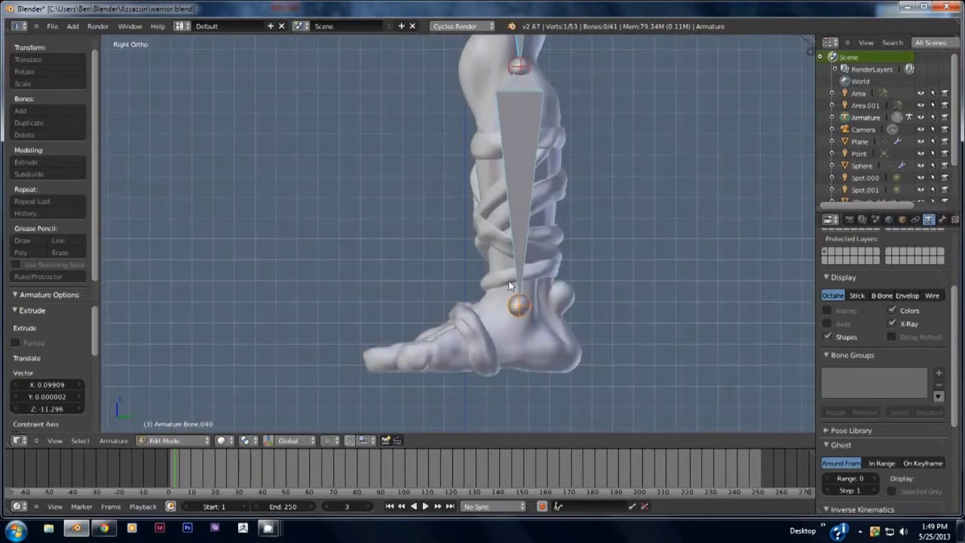
key(e)
click(582, 286)
middle_drag(582, 286, 467, 333)
scroll(558, 325, up, 3)
middle_drag(558, 324, 595, 307)
key(g)
click(480, 347)
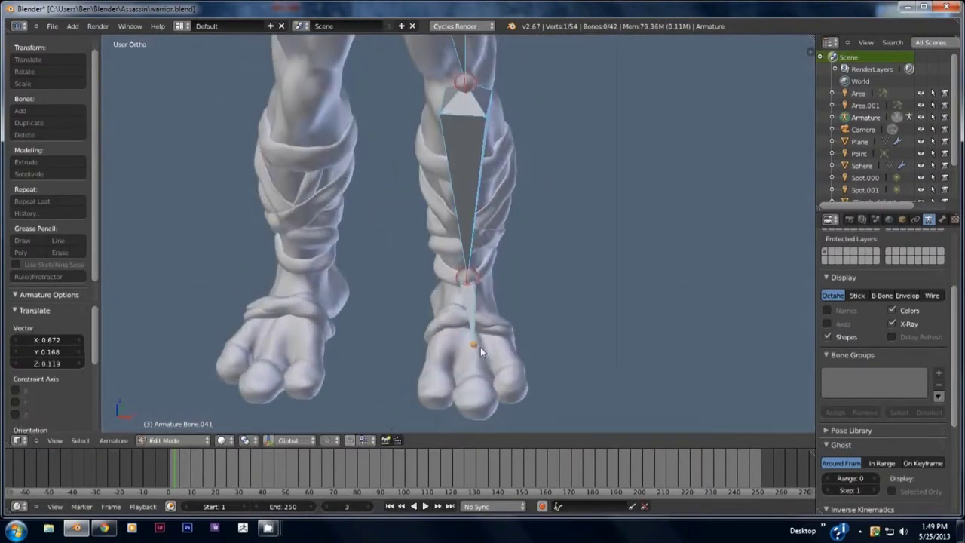
Extrude a toe bone about 5 units forward along Y and move its tip 0.95 units along X into the middle toe.
key(KP_3)
key(y)
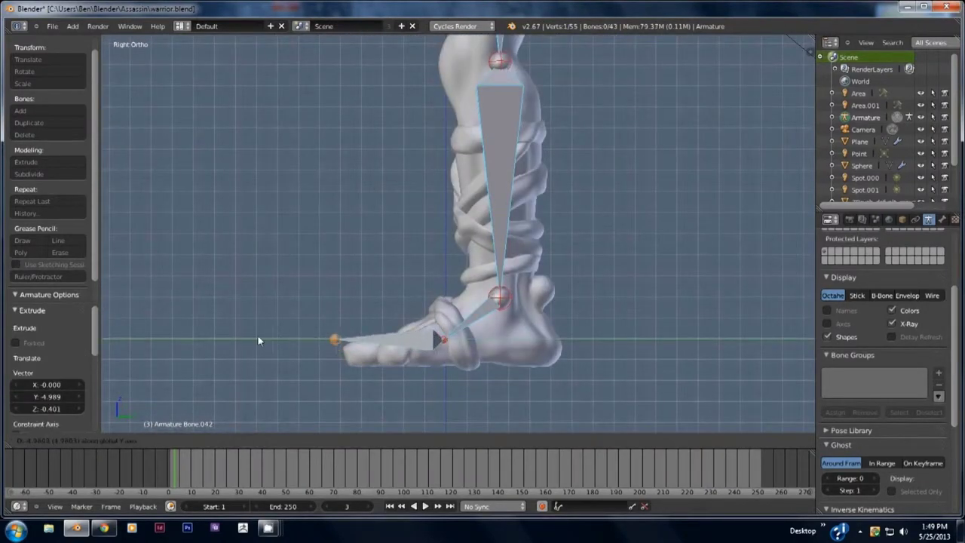
click(258, 335)
middle_drag(258, 336, 408, 334)
right_click(380, 311)
key(g)
click(392, 313)
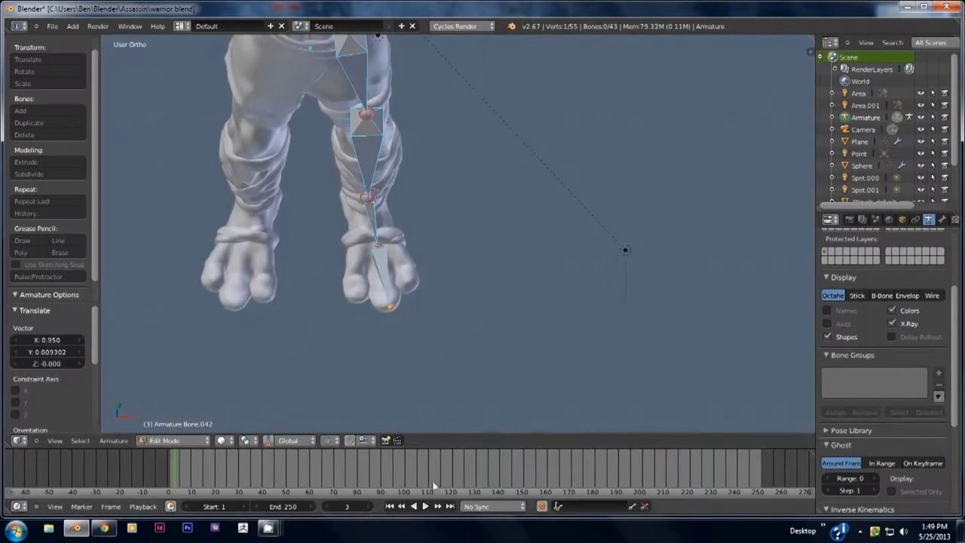
Duplicate the left leg bones mirrored by -1 along X and move the copy about -7.14 units along X onto the right leg.
key(KP_1)
scroll(447, 206, down, 3)
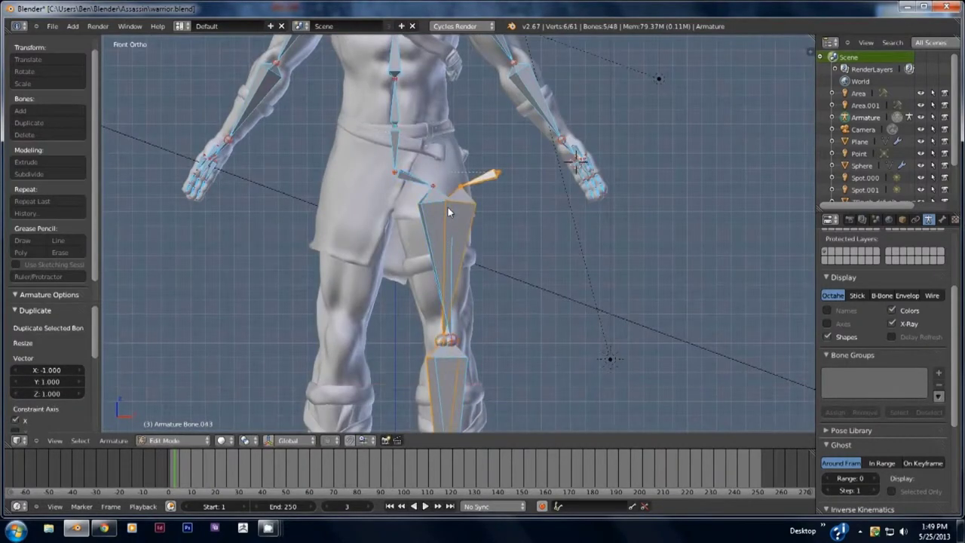
key(g)
key(x)
click(383, 203)
scroll(497, 293, up, 6)
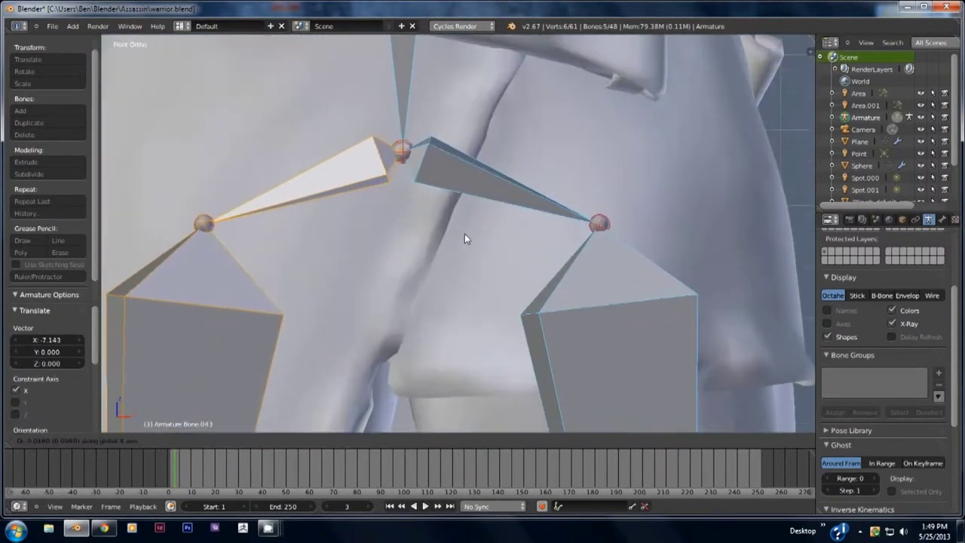
key(a)
scroll(484, 259, down, 5)
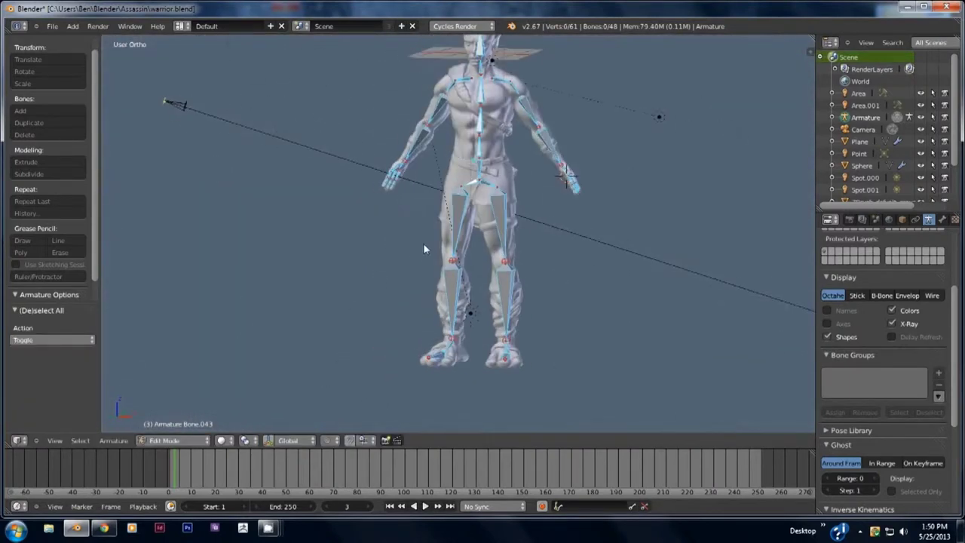
Turn on bone name display for the armature and select the pelvis bone.
scroll(524, 159, up, 4)
scroll(524, 159, up, 4)
shift+middle_drag(524, 158, 395, 180)
scroll(422, 279, down, 5)
click(829, 311)
right_click(438, 343)
scroll(893, 322, up, 4)
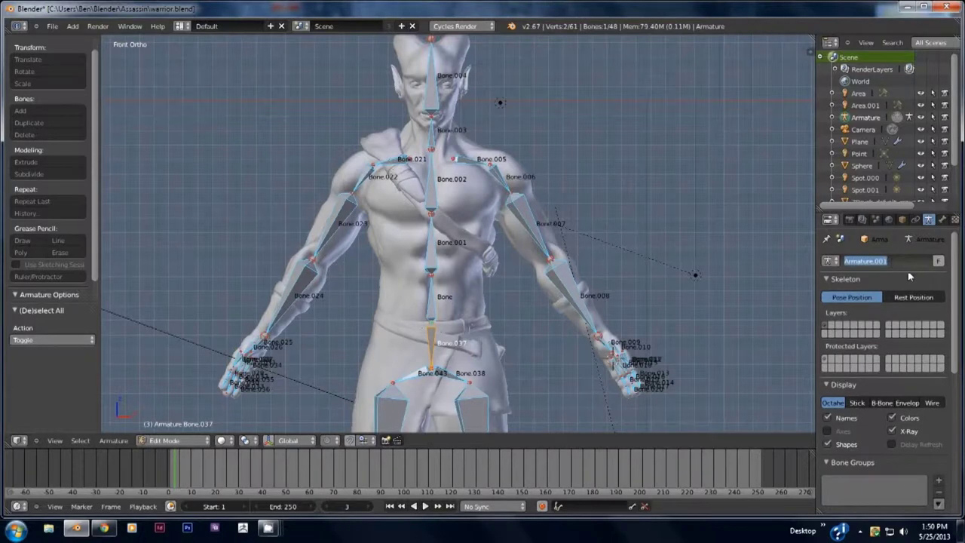
Name the lowest central bone pelvis and the spine bones above it spine1, spine2 and spine3.
click(902, 219)
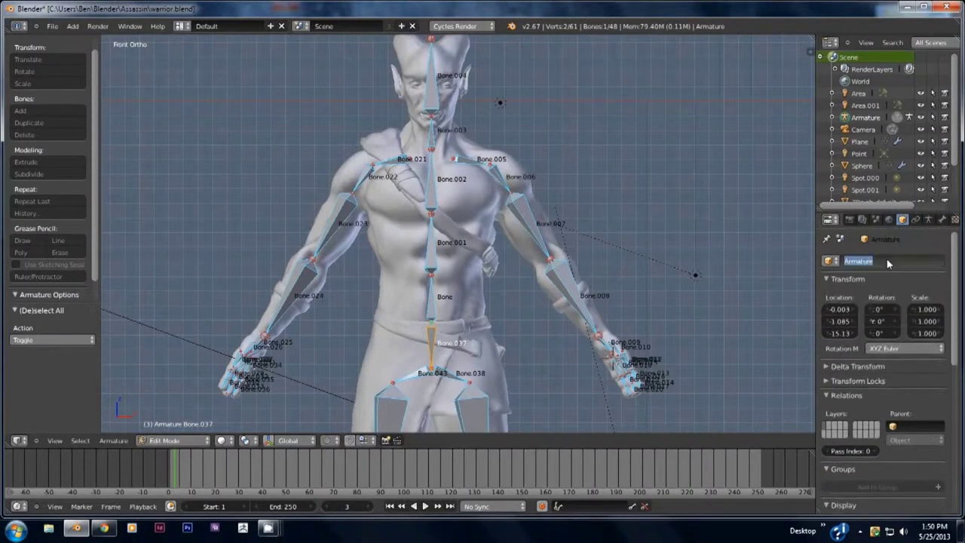
click(928, 219)
scroll(902, 288, down, 6)
click(942, 219)
click(915, 260)
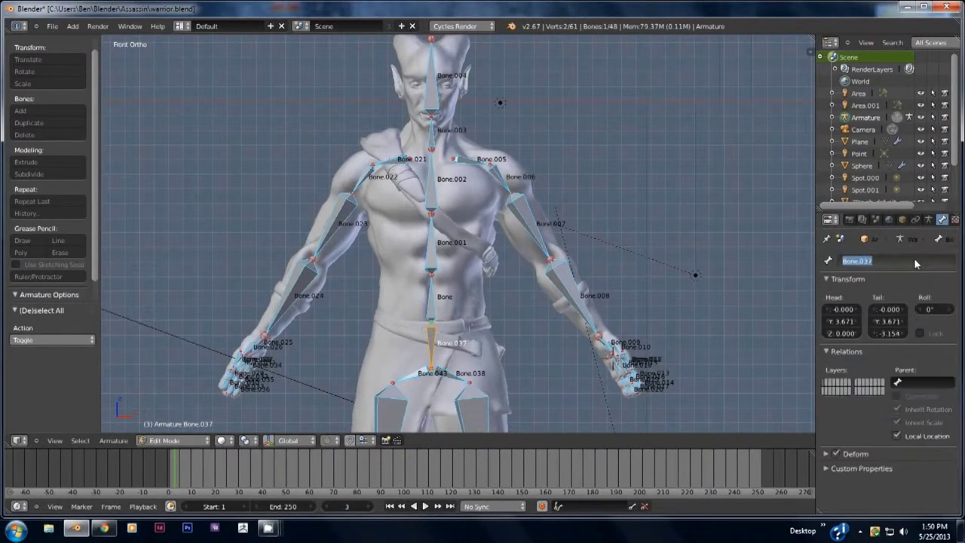
text(hispine1)
key(Return)
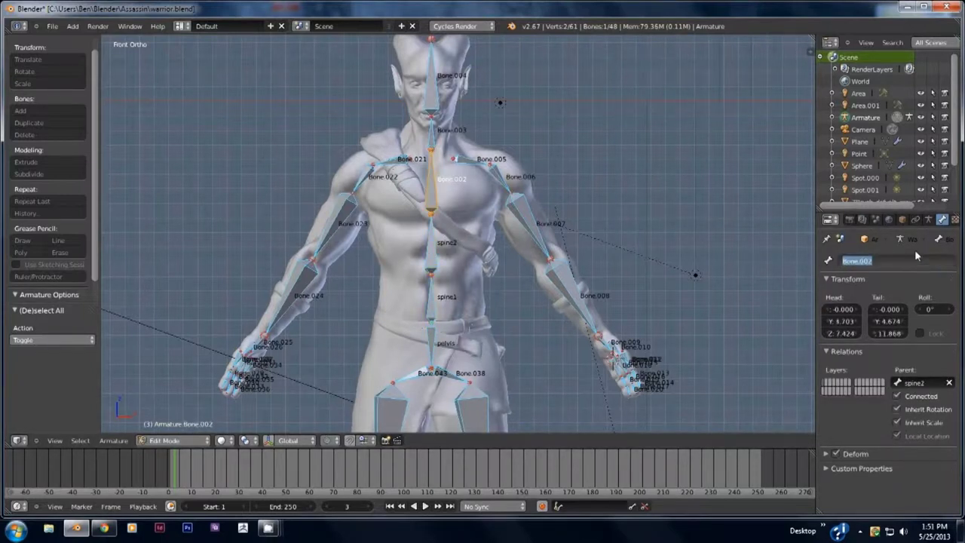
Name the neck and head bones neck and head, and the left shoulder bones shoulder.l and shoulder2.l.
right_click(433, 133)
click(895, 263)
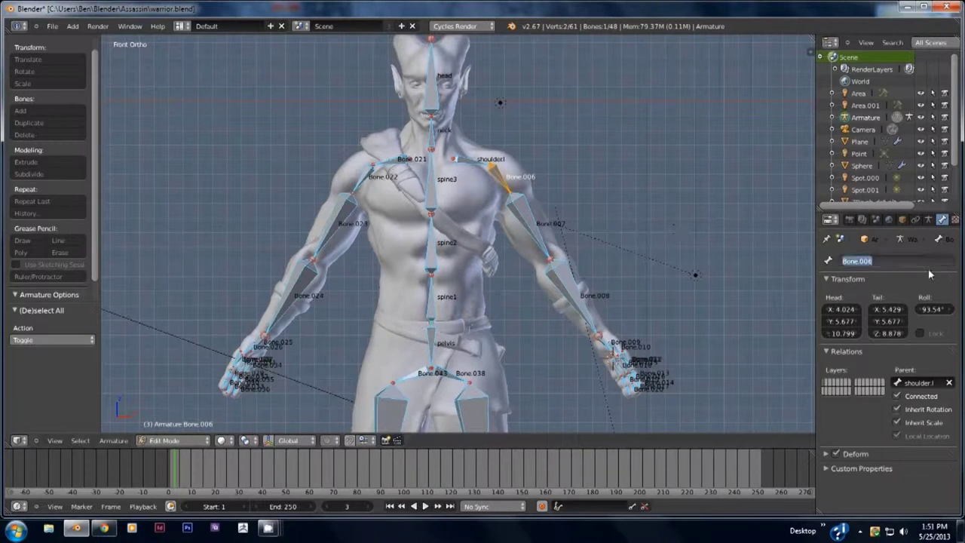
text(shoulder2.l)
key(Return)
Name the left upper arm bone arm.l and the left forearm bone forearm.l.
key(bracketright)
click(889, 262)
text(s)
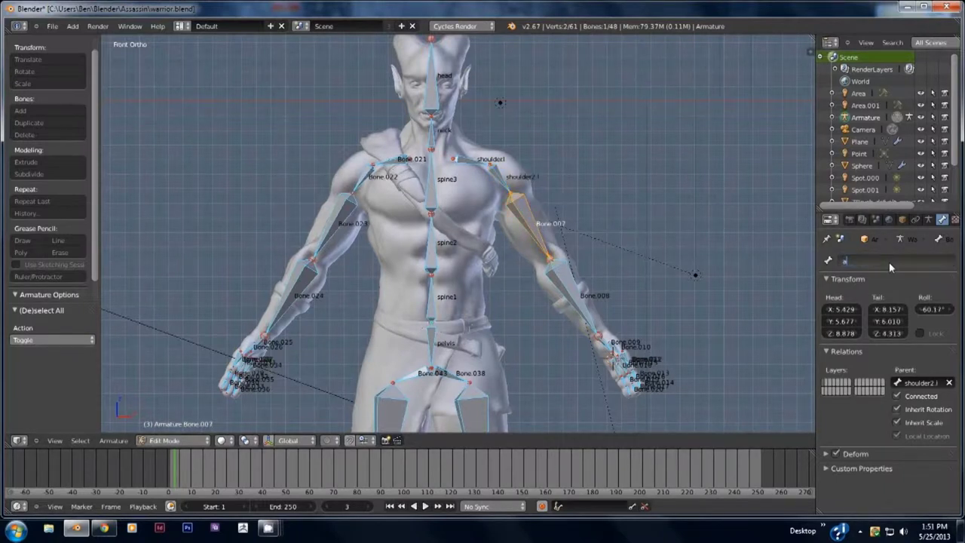
text(rm.l)
key(Return)
key(bracketright)
click(876, 266)
text(fore)
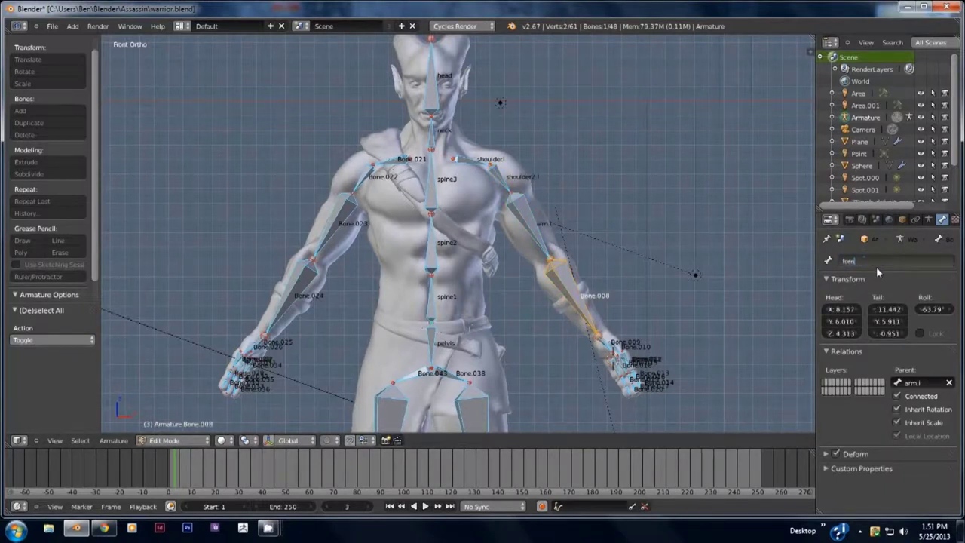
text(arm.l)
key(Return)
Name the left hand bone hand.l.
right_click(606, 347)
click(876, 263)
text(hand.l)
key(Return)
Name the two right shoulder bones shoulder.r and shoulder2.r.
right_click(392, 161)
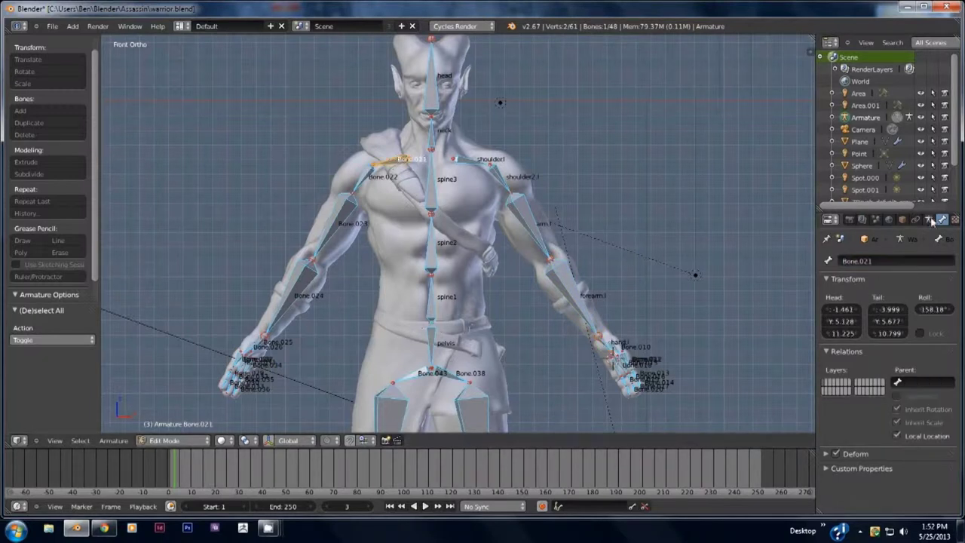
click(876, 261)
text(shoulder.r)
key(Return)
key(bracketright)
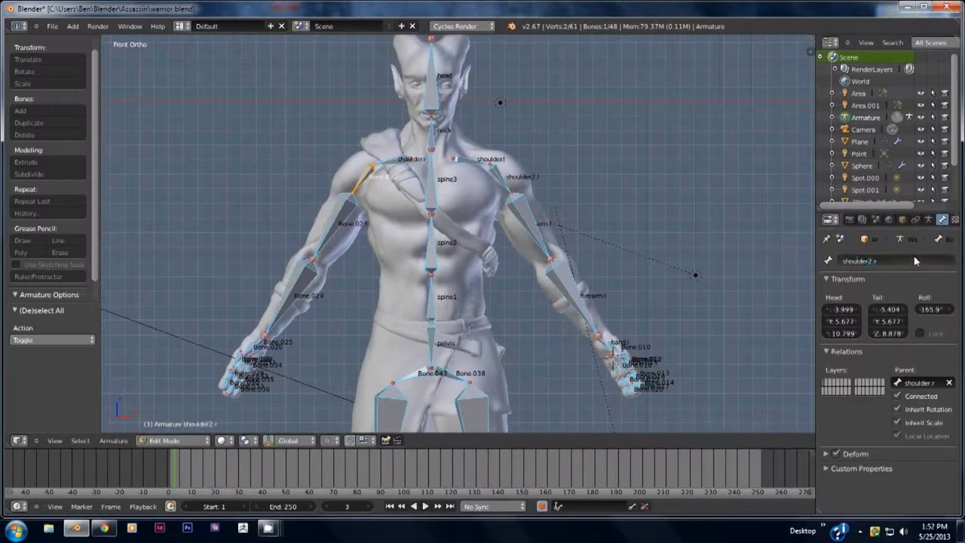
Name the right upper arm, forearm and hand bones arm.r, forearm.r and hand.r.
click(878, 260)
text(forearm.r)
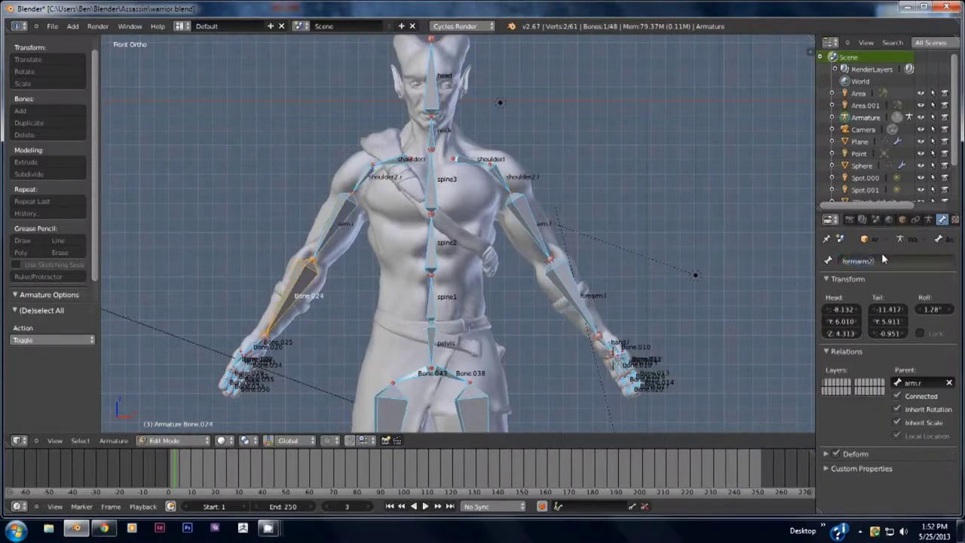
text(.r)
key(Return)
right_click(262, 340)
click(912, 259)
text(hand.r)
key(Return)
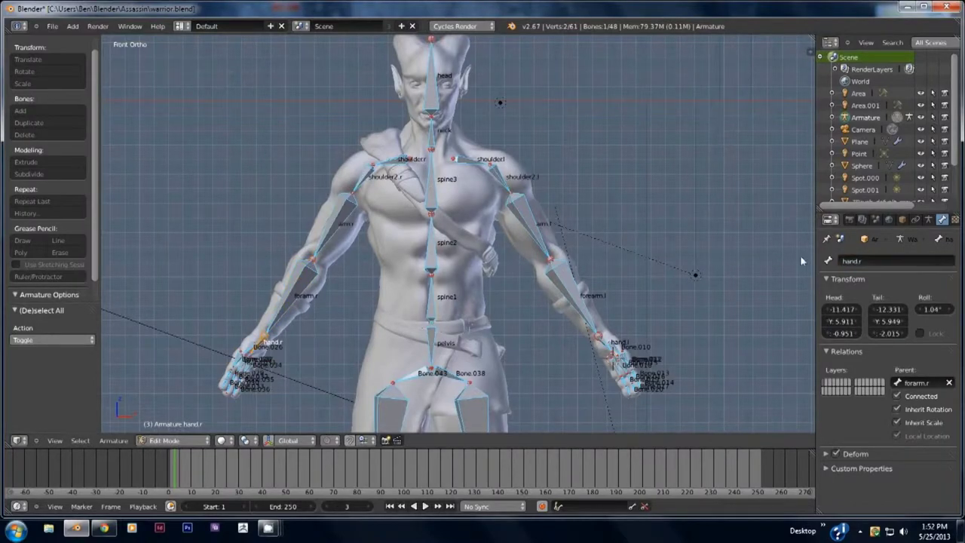
Name the right thumb's two bones thumb1.r and thumb2.r.
shift+middle_drag(468, 178, 654, 75)
scroll(655, 75, up, 5)
key(bracketright)
text(.r)
key(Return)
middle_drag(279, 301, 482, 317)
right_click(322, 370)
click(896, 265)
text(thumb2.r)
key(Return)
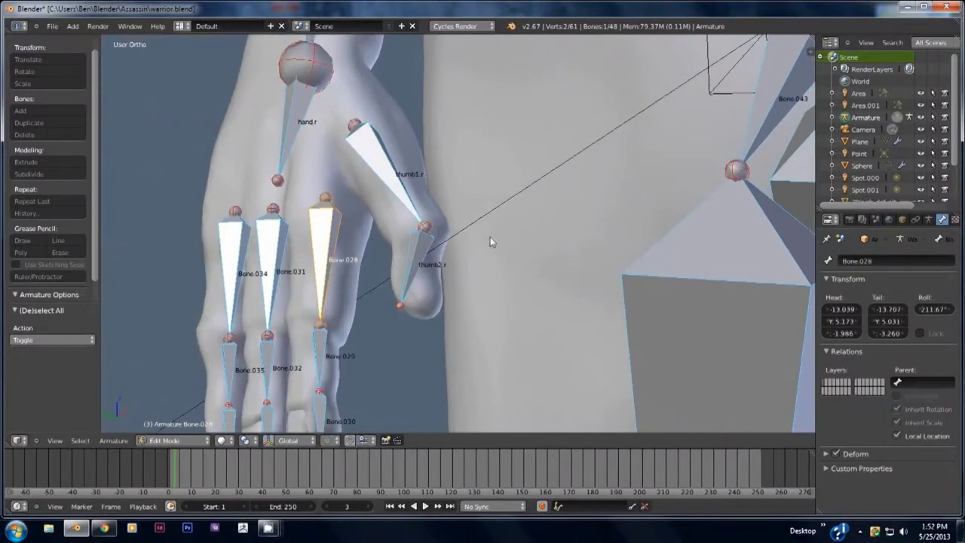
Name the three bones of the right hand's finger next to the thumb f1_1.r, f1_2.r and f1_3.r.
key(bracketright)
key(bracketleft)
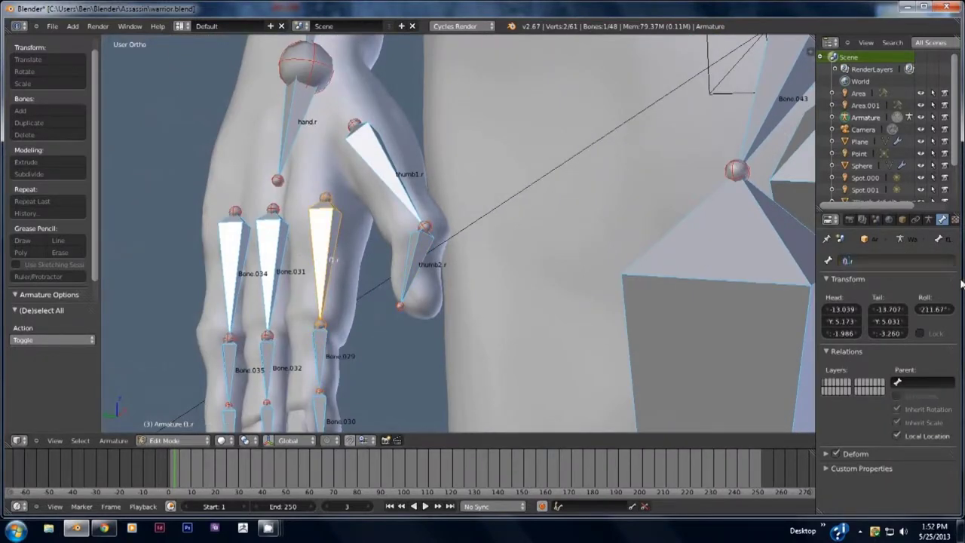
key(bracketright)
click(920, 264)
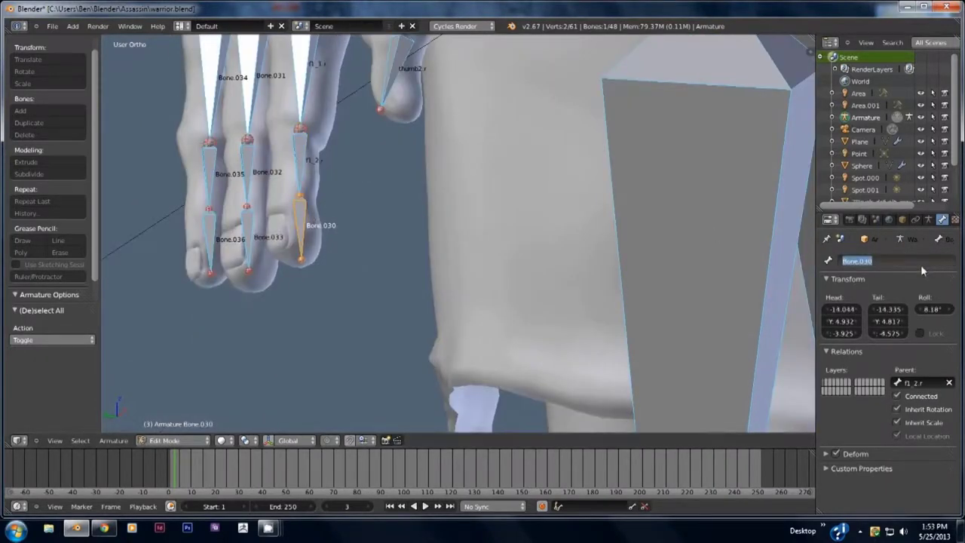
text(f1_3.r)
key(Return)
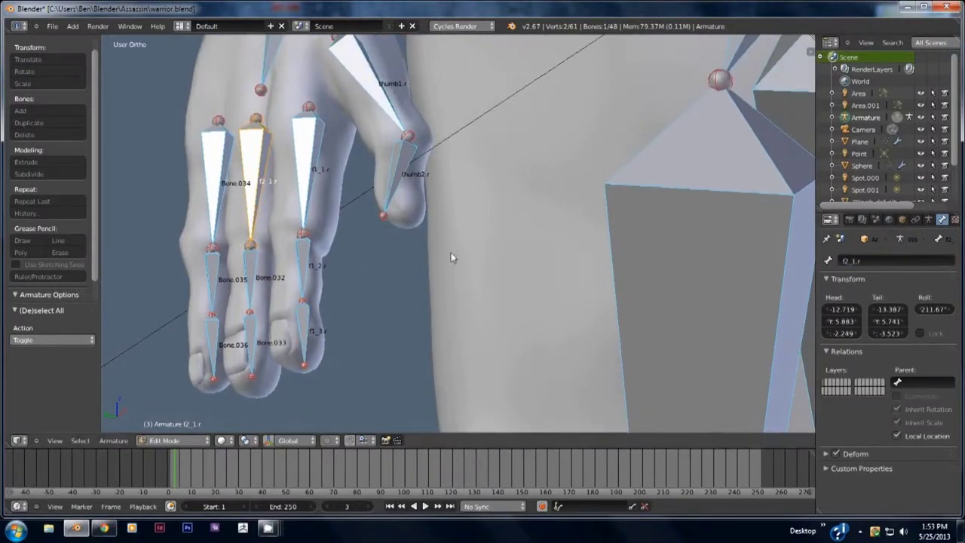
Name the right middle finger's three bones f2_1.r, f2_2.r and f2_3.r.
key(bracketright)
click(910, 261)
text(f2_2.r)
key(Return)
key(bracketright)
click(866, 263)
text(f2_3)
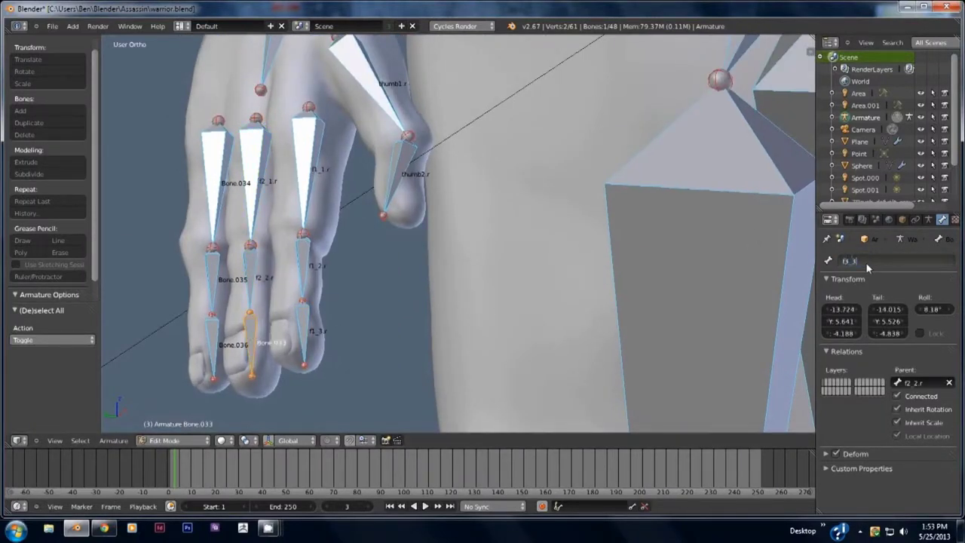
text(.r)
key(Return)
Name the right outermost finger's base bone f3_1.r and correct the middle fingertip bone's name to f2_3.r.
right_click(211, 177)
click(877, 261)
text(f3_1.r)
key(Return)
right_click(255, 347)
click(845, 261)
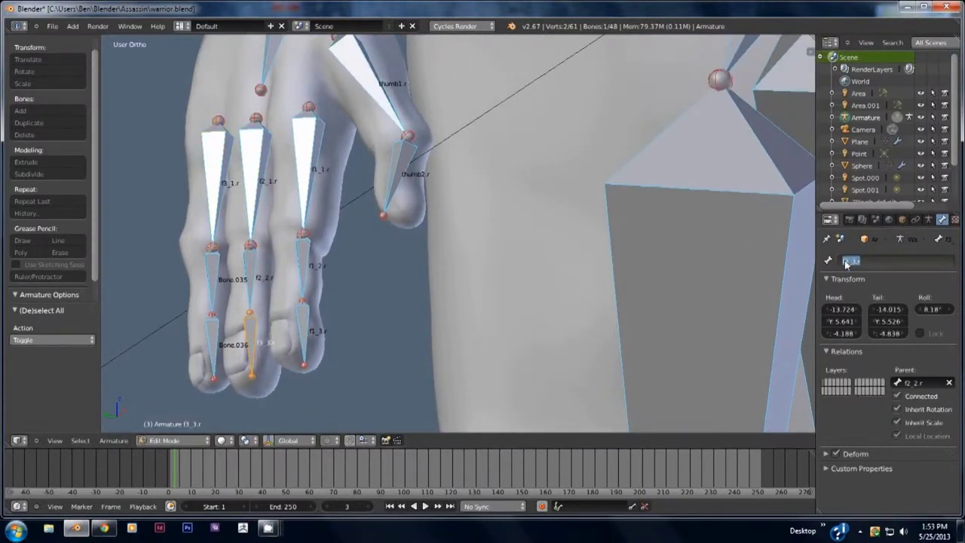
Name the right outermost finger's remaining two bones f3_2.r and f3_3.r.
text(f3_2.r)
key(Return)
key(bracketright)
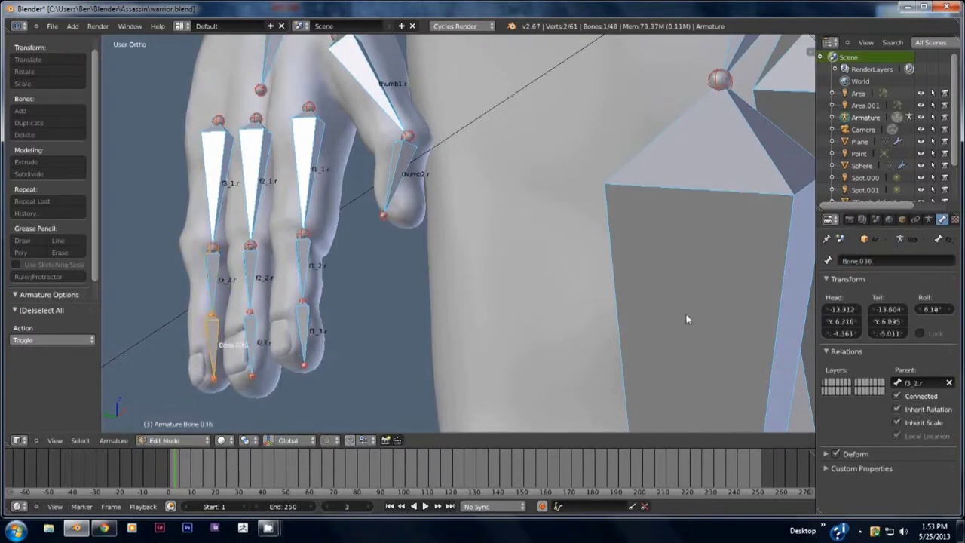
text(f3_3.r)
key(Return)
scroll(743, 150, down, 5)
shift+middle_drag(744, 151, 542, 171)
scroll(542, 170, up, 4)
scroll(541, 170, down, 4)
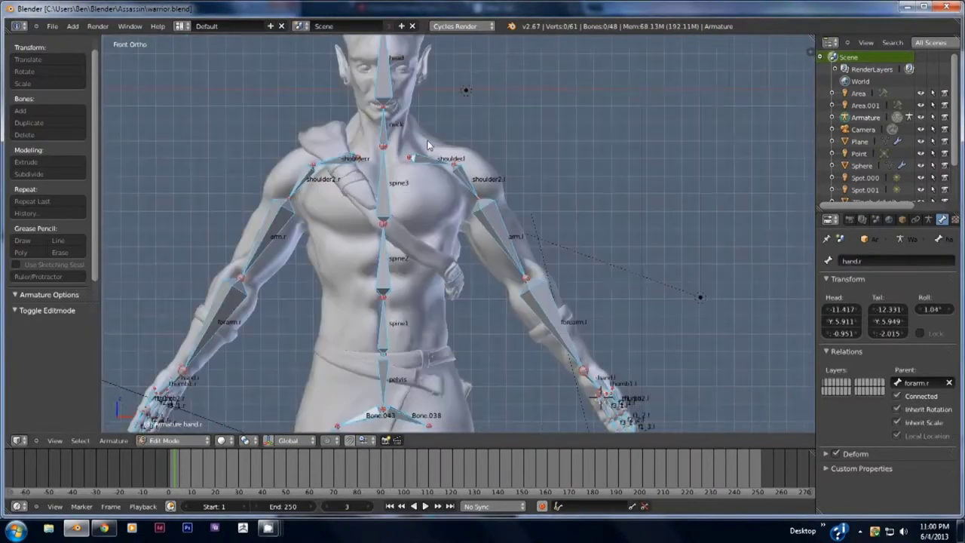
Select the armature in Object Mode and rename the object warrior_armature.
click(929, 219)
click(868, 263)
click(784, 287)
right_click(557, 311)
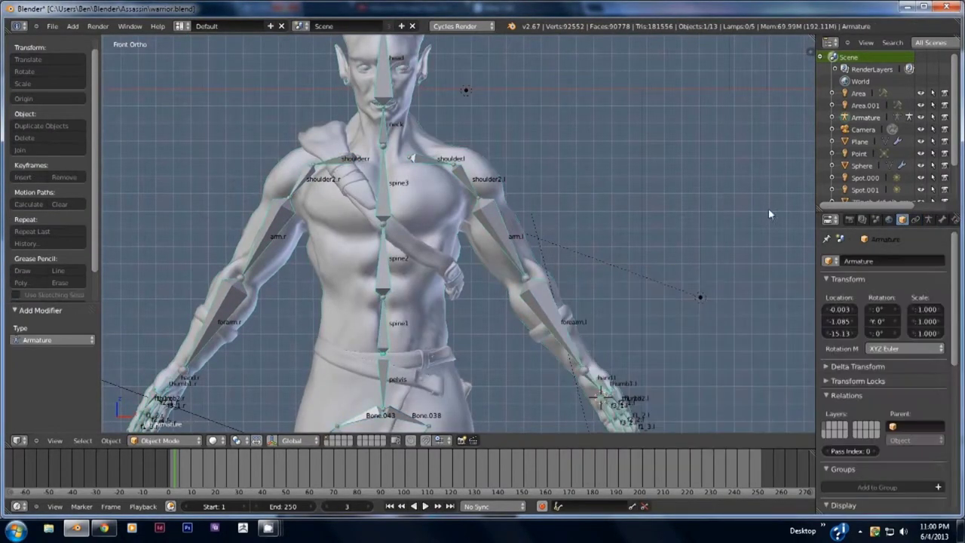
click(899, 260)
text(warrior_armature)
key(Return)
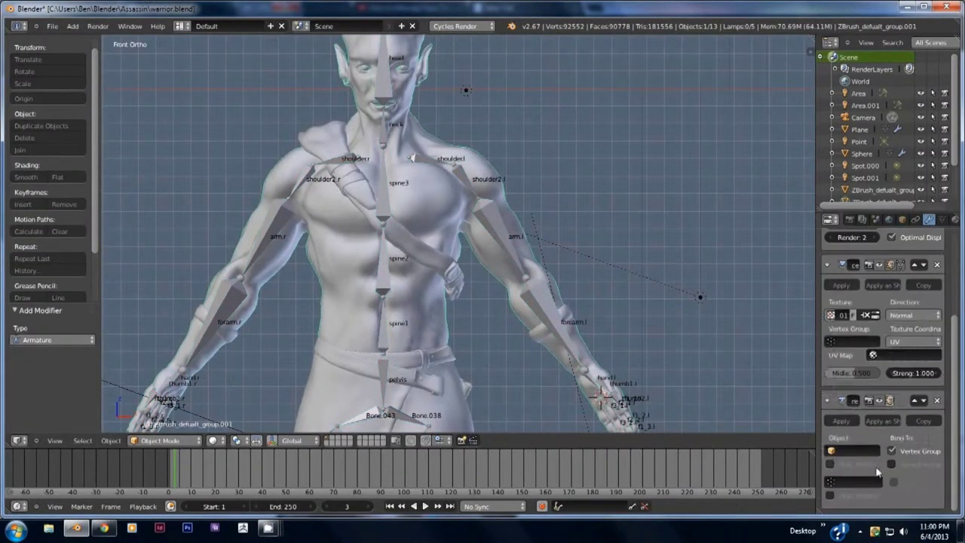
Remove the Armature modifier from the warrior's body mesh.
click(847, 331)
click(847, 330)
click(938, 400)
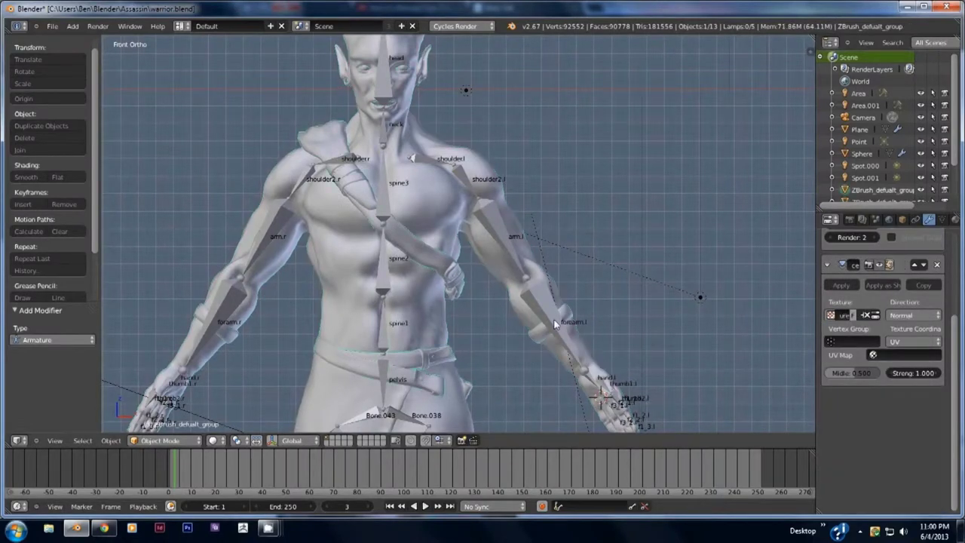
Select the warrior_armature object and switch it to Pose Mode.
right_click(558, 317)
click(216, 440)
click(163, 440)
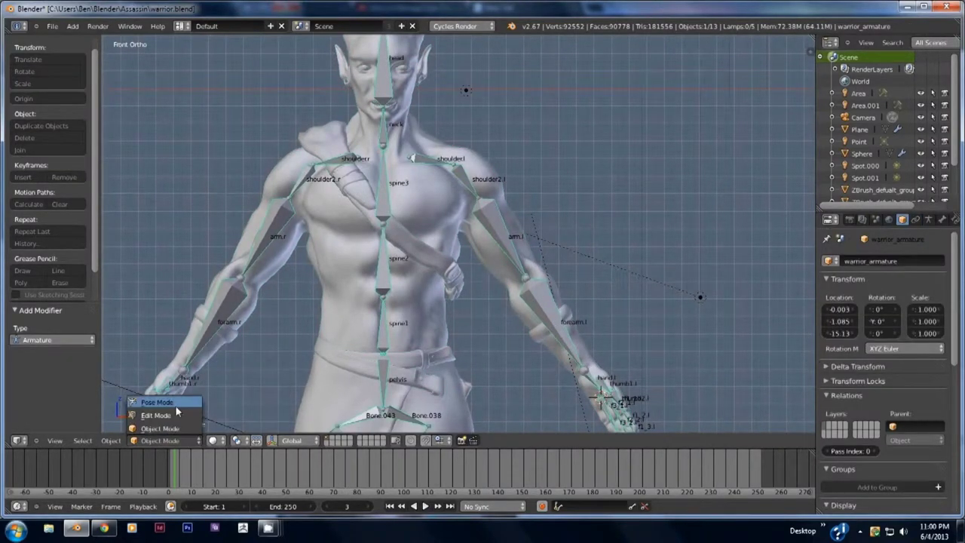
click(175, 405)
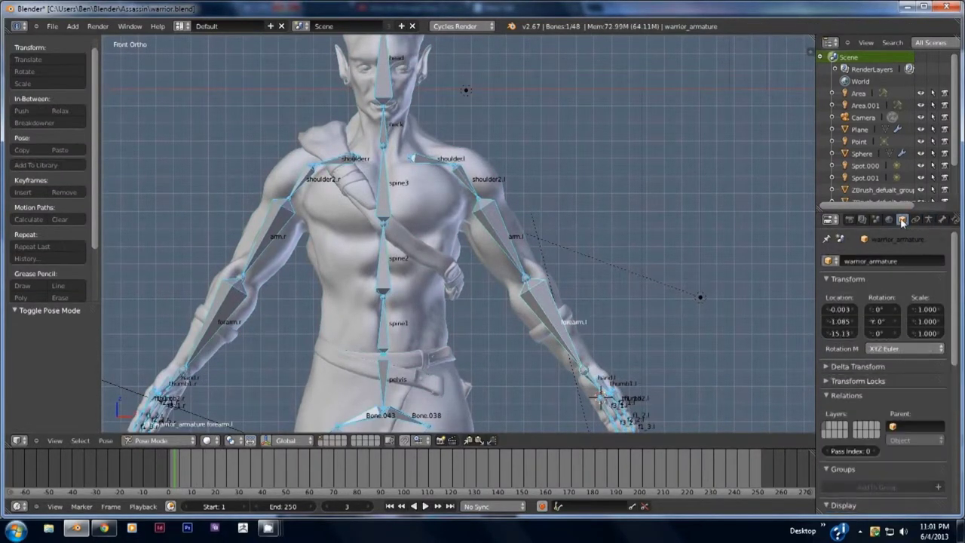
Switch the warrior_armature from Pose Mode back to Object Mode.
click(928, 220)
click(212, 441)
click(160, 441)
click(170, 429)
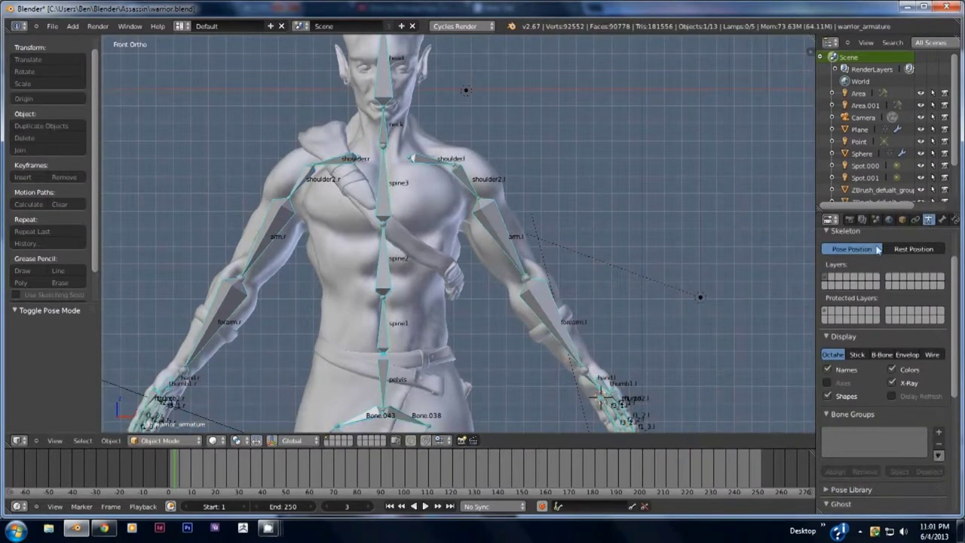
right_click(478, 253)
scroll(478, 253, up, 3)
click(929, 220)
Enter the armature's Edit Mode and set hand.l as the parent of the left thumb base bone thumb1.l.
middle_drag(618, 340, 520, 332)
shift+middle_drag(521, 332, 452, 173)
scroll(493, 301, up, 4)
right_click(494, 299)
key(Tab)
right_click(497, 298)
click(942, 220)
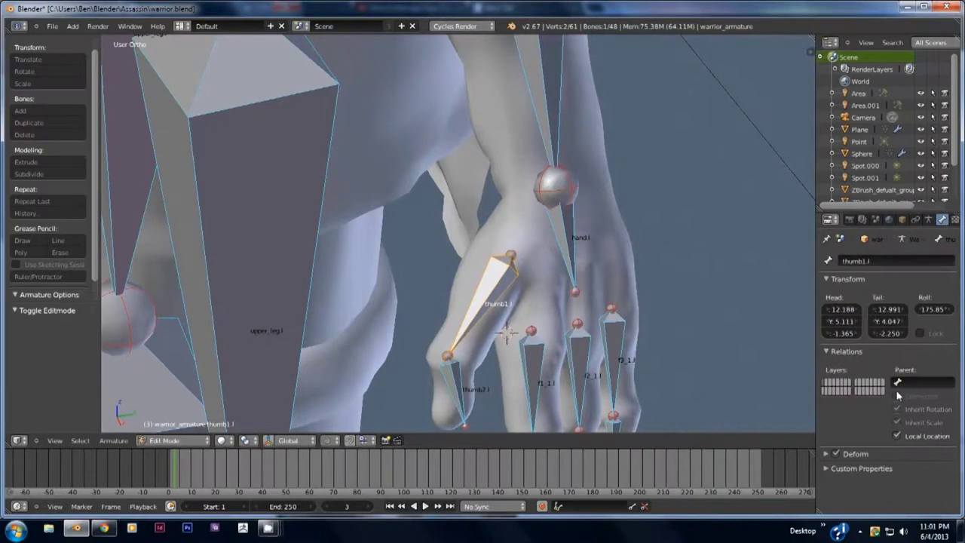
click(908, 381)
Set hand.l as the parent of the left finger base bones f2_1.l and f3_1.l.
right_click(579, 369)
click(924, 383)
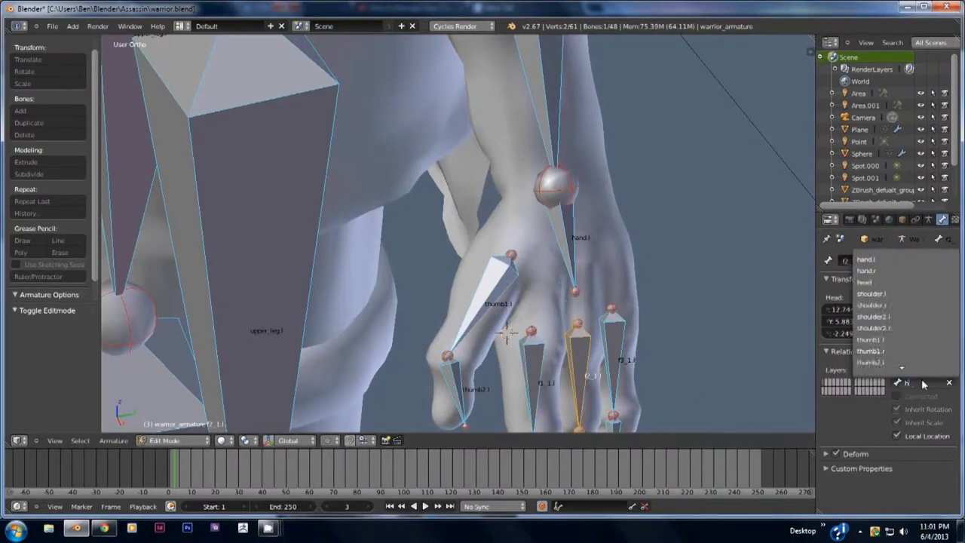
click(865, 260)
right_click(615, 347)
click(920, 380)
text(h)
click(866, 259)
Set hand.r as the parent of the right thumb base bone thumb1.r.
scroll(721, 252, down, 4)
shift+middle_drag(528, 226, 867, 239)
scroll(405, 389, up, 7)
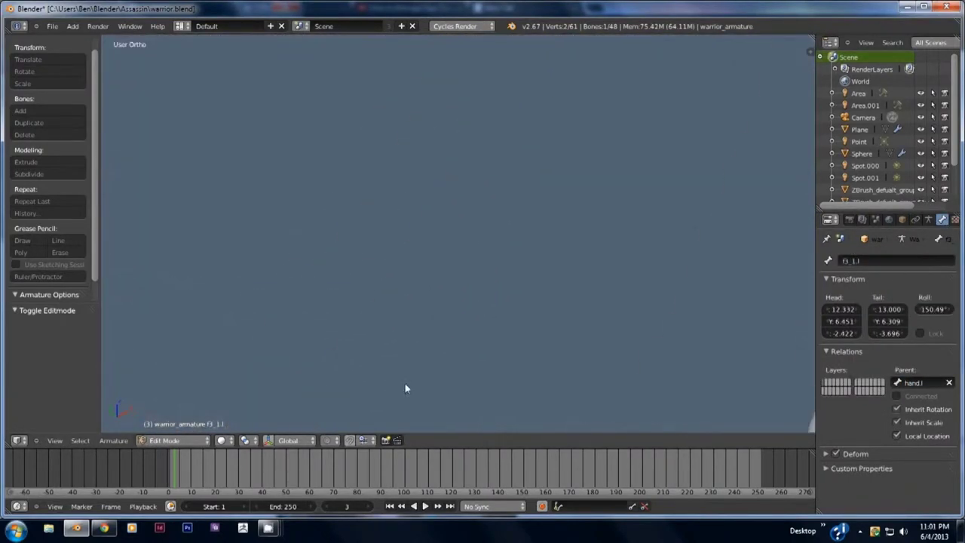
scroll(405, 384, down, 7)
shift+middle_drag(754, 249, 583, 208)
scroll(569, 302, up, 5)
right_click(411, 326)
scroll(411, 326, down, 5)
middle_drag(411, 326, 792, 143)
scroll(191, 78, up, 5)
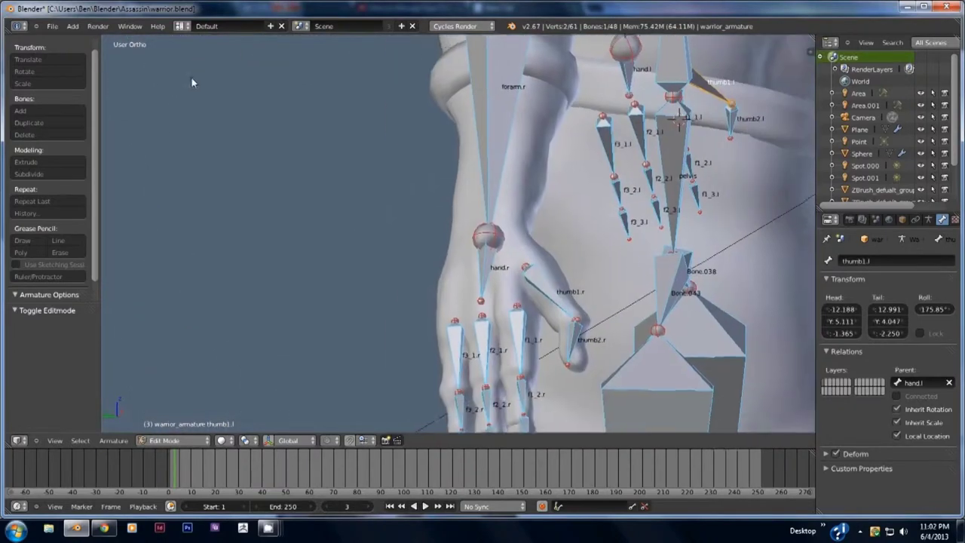
right_click(551, 294)
click(930, 383)
click(889, 271)
Set hand.r as the parent of the right finger base bones f1_1.r, f2_1.r and f3_1.r.
right_click(522, 337)
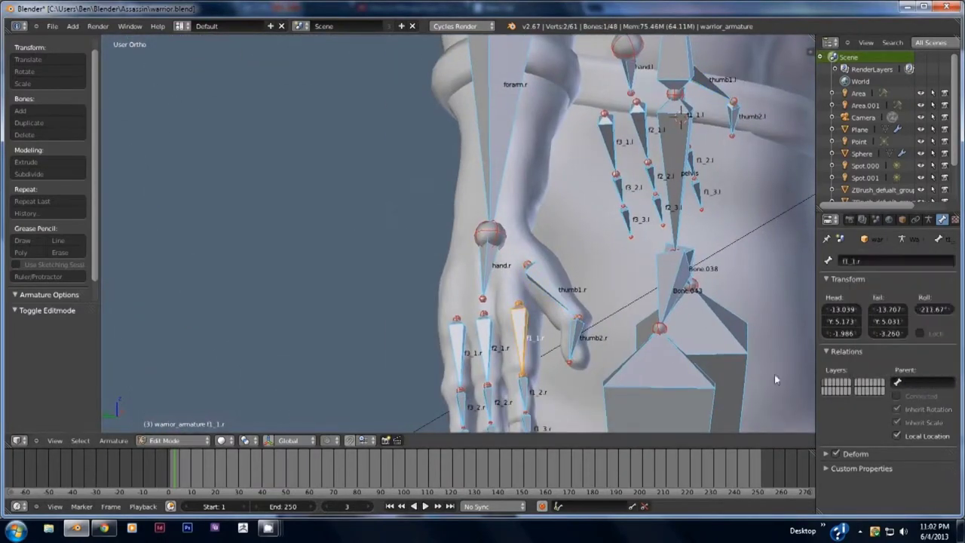
click(924, 383)
text(h)
click(890, 271)
right_click(488, 350)
click(924, 383)
text(ha)
scroll(565, 263, down, 5)
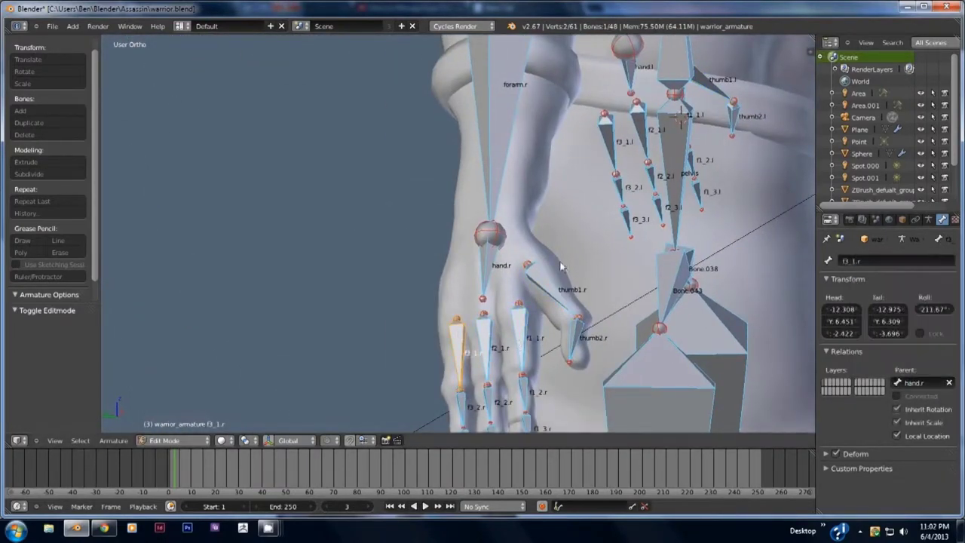
Set spine3 as the parent of both shoulder bones, shoulder.l and shoulder.r, and deselect all bones.
key(KP_1)
scroll(478, 164, up, 6)
right_click(497, 319)
scroll(497, 315, down, 1)
click(925, 383)
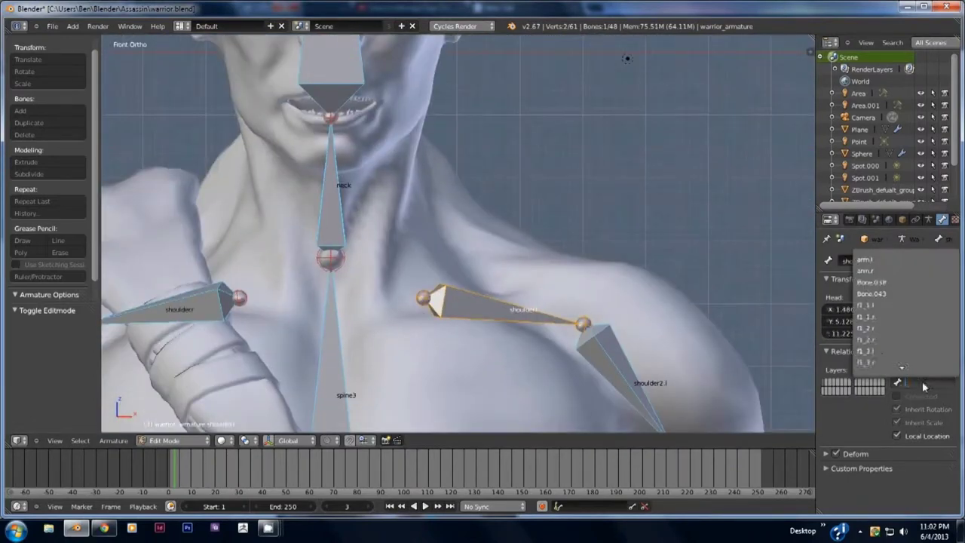
click(887, 340)
scroll(437, 295, down, 3)
key(a)
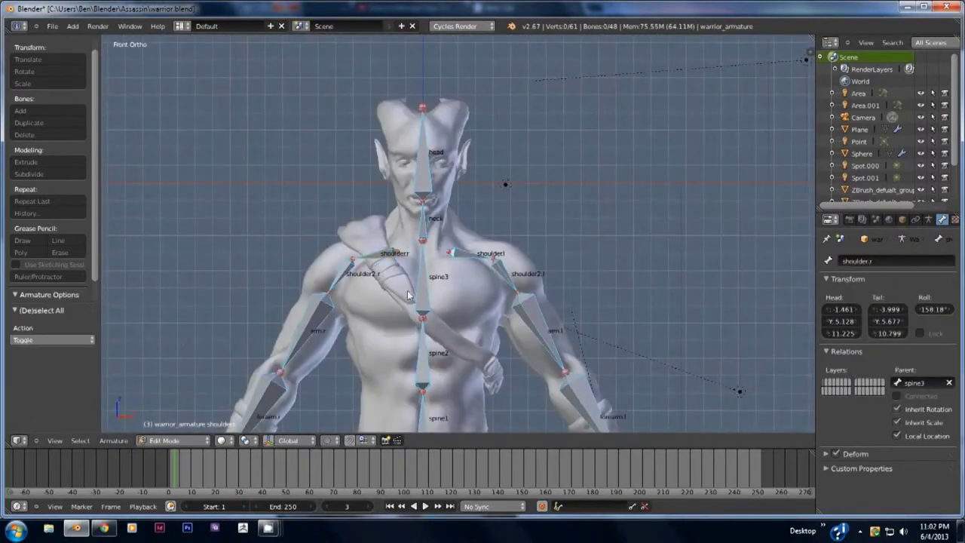
Try rotating the spine3 bone in Pose Mode to test the parenting, then return the armature to Object Mode.
right_click(437, 296)
key(Tab)
right_click(424, 297)
right_click(425, 297)
click(178, 441)
click(182, 404)
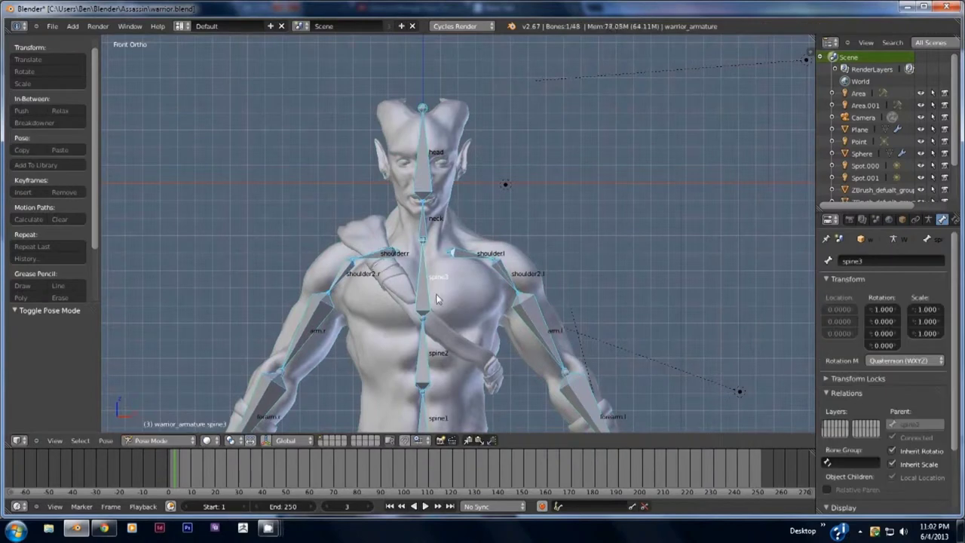
key(r)
right_click(453, 257)
key(Tab)
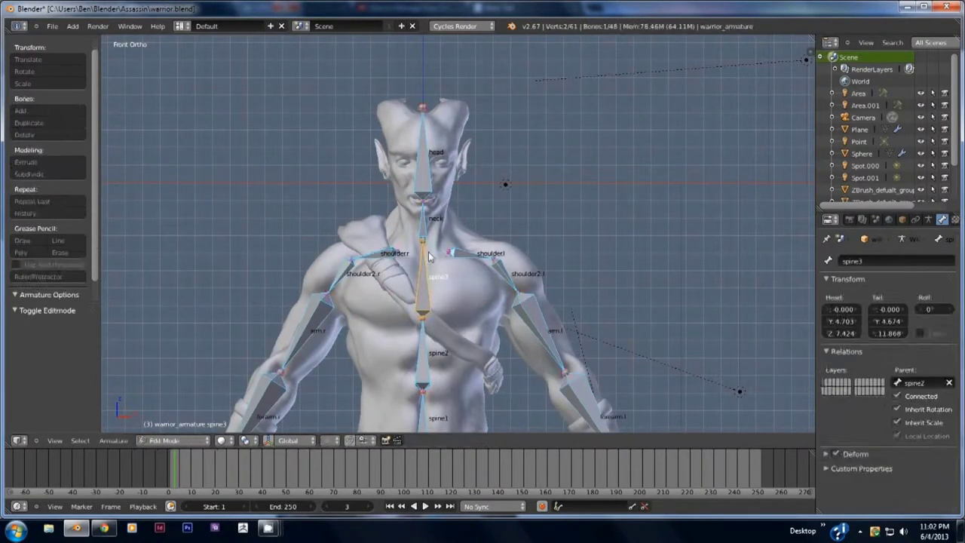
key(Tab)
key(ctrl+Tab)
Select the warrior's body mesh, show its vertex groups and enter Edit Mode at the left thumb.
right_click(460, 280)
click(942, 220)
scroll(867, 288, up, 3)
scroll(834, 300, down, 3)
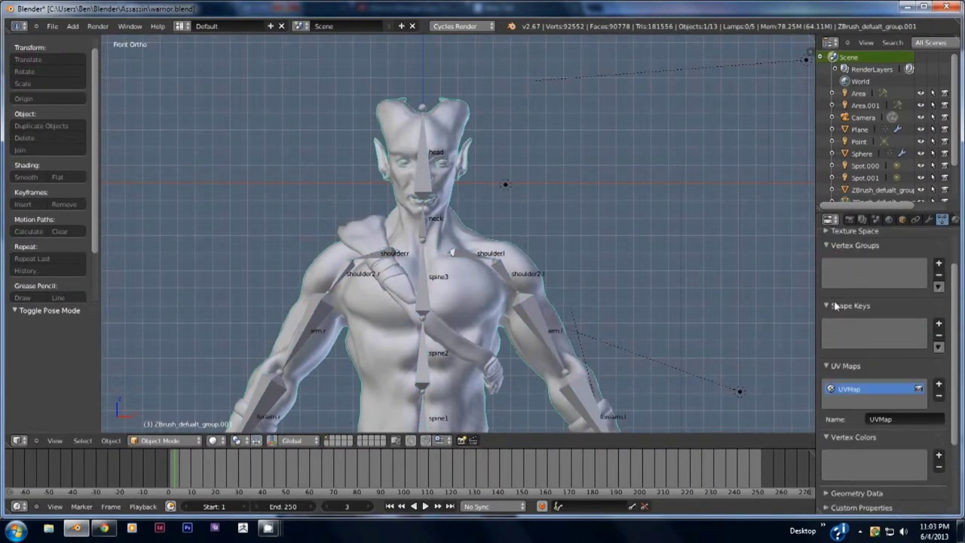
shift+middle_drag(547, 415, 271, 162)
scroll(264, 241, up, 5)
middle_drag(265, 240, 350, 239)
shift+middle_drag(286, 98, 634, 127)
scroll(634, 126, up, 3)
key(Tab)
scroll(634, 127, down, 2)
shift+middle_drag(582, 53, 538, 135)
scroll(678, 220, up, 5)
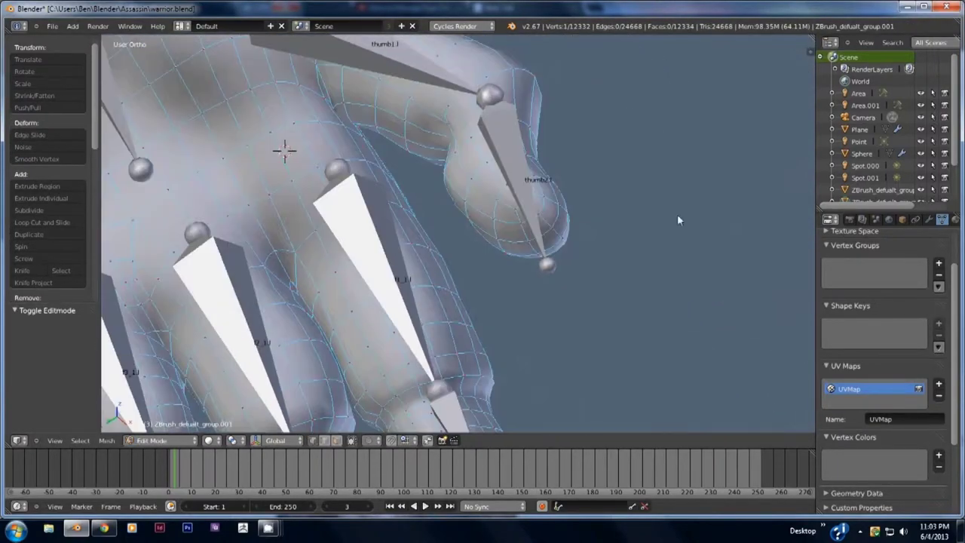
Add a vertex group named thumb.l to the body mesh.
click(939, 264)
click(938, 337)
key(Return)
Select the left thumb tip's vertices around the thumb2.l bone, assign them to the thumb.l group and deselect all.
mouse_move(486, 147)
middle_down()
mouse_move(536, 154)
mouse_move(553, 388)
middle_up()
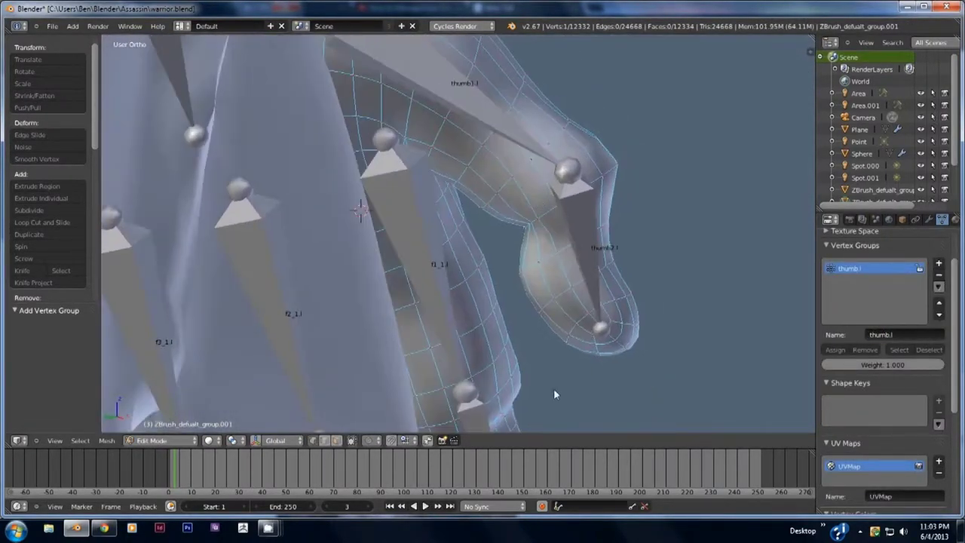
key(z)
key(c)
drag(590, 233, 709, 345)
key(z)
mouse_move(641, 332)
middle_down()
mouse_move(471, 252)
mouse_move(624, 204)
middle_up()
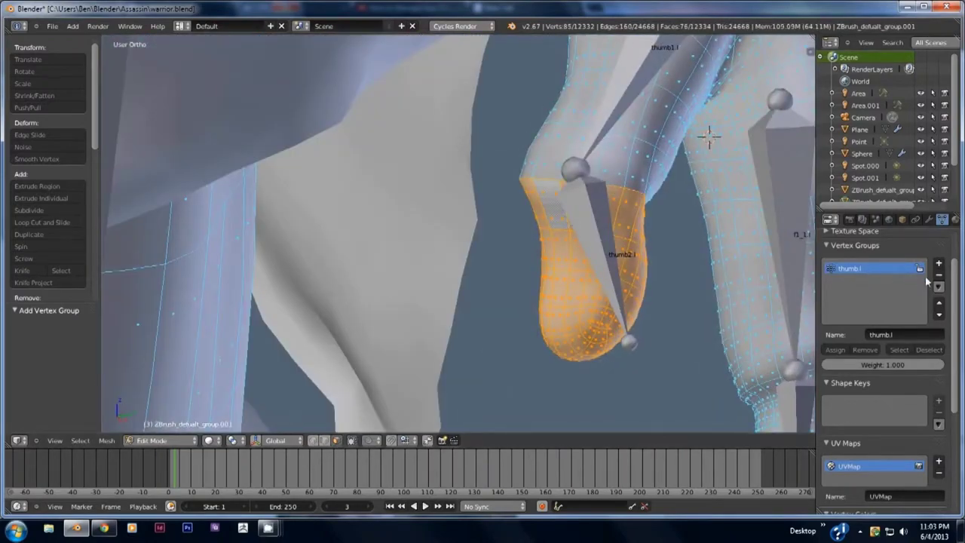
click(836, 350)
scroll(663, 245, down, 3)
mouse_move(664, 245)
middle_down()
mouse_move(476, 187)
mouse_move(767, 126)
middle_up()
scroll(679, 162, up, 2)
key(a)
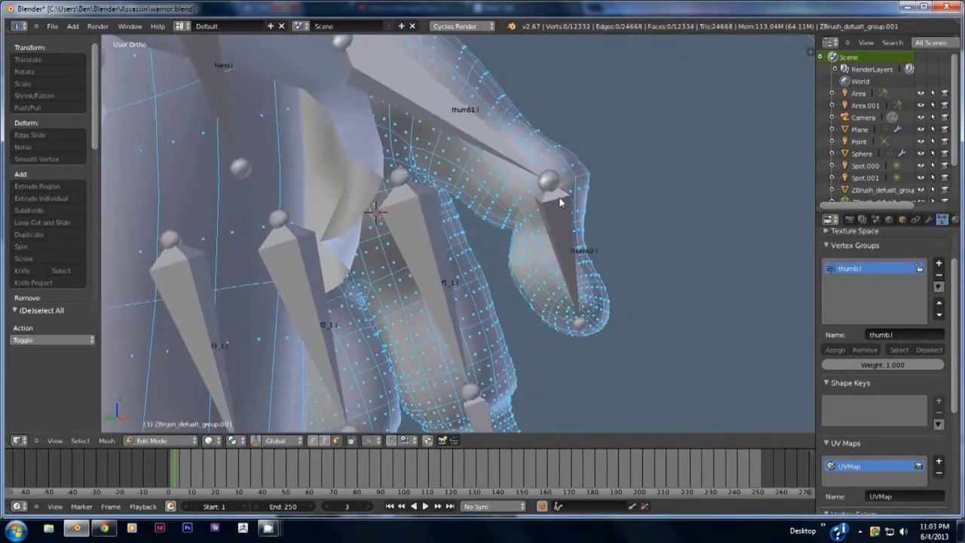
Select the vertices of the left thumb's base section around the thumb1.l bone.
alt+shift+right_click(522, 192)
alt+shift+right_click(482, 167)
alt+shift+right_click(452, 149)
key(ctrl+z)
mouse_move(492, 134)
middle_down()
mouse_move(438, 82)
mouse_move(433, 92)
middle_up()
scroll(460, 115, down, 3)
key(z)
key(c)
drag(427, 116, 419, 130)
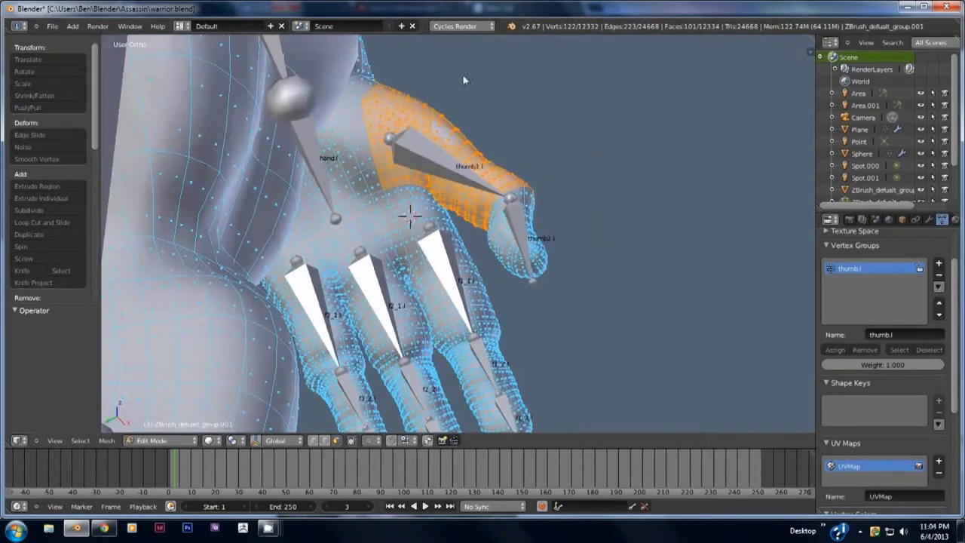
Add a second vertex group named thumb1.l and rename the first group thumb2.l.
click(939, 263)
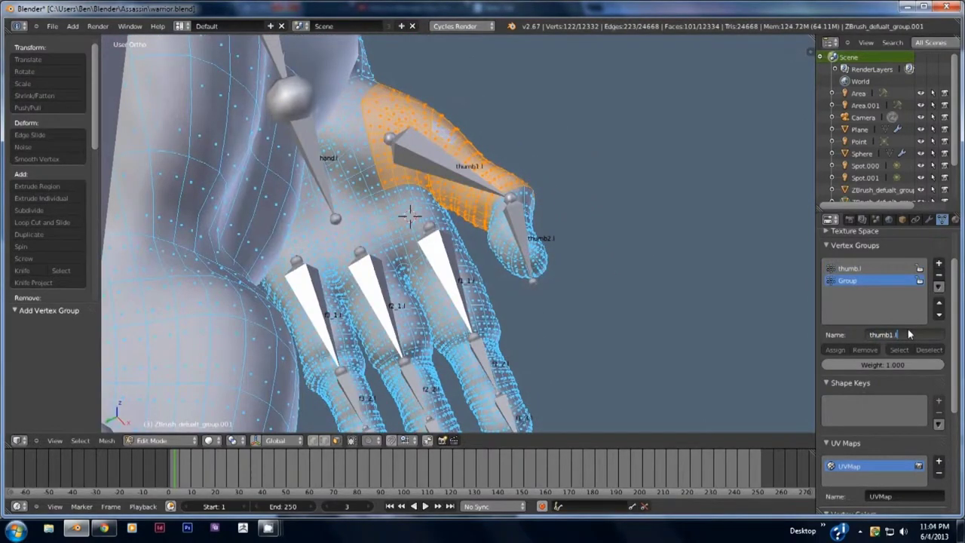
click(898, 270)
click(878, 282)
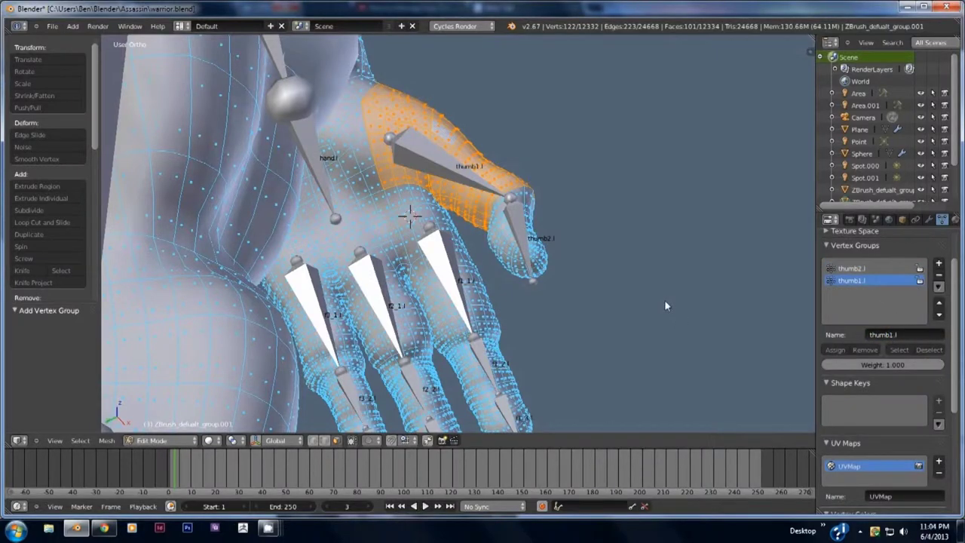
Deselect all vertices and switch the body mesh to Weight Paint Mode at the left fingertips.
key(a)
scroll(528, 249, up, 3)
shift+middle_drag(558, 399, 512, 212)
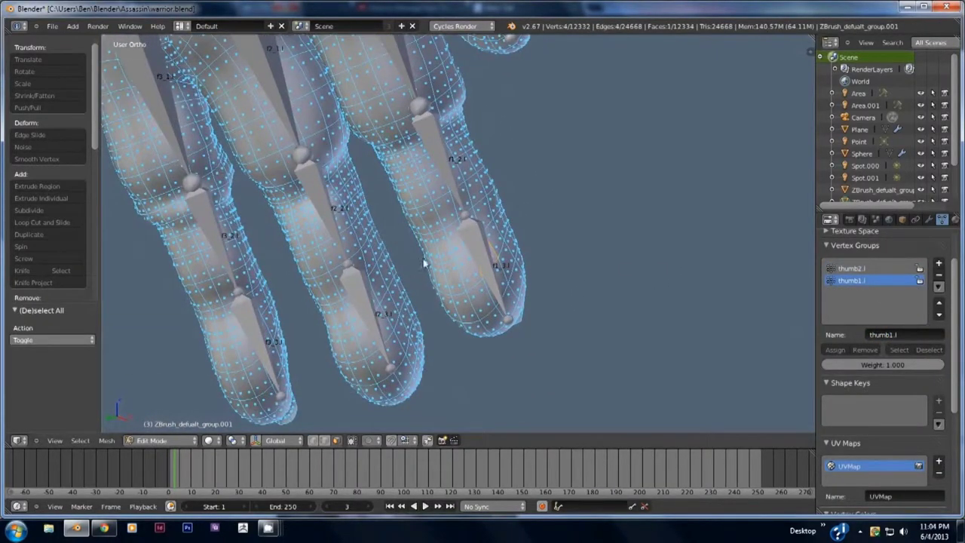
key(Tab)
key(ctrl+Tab)
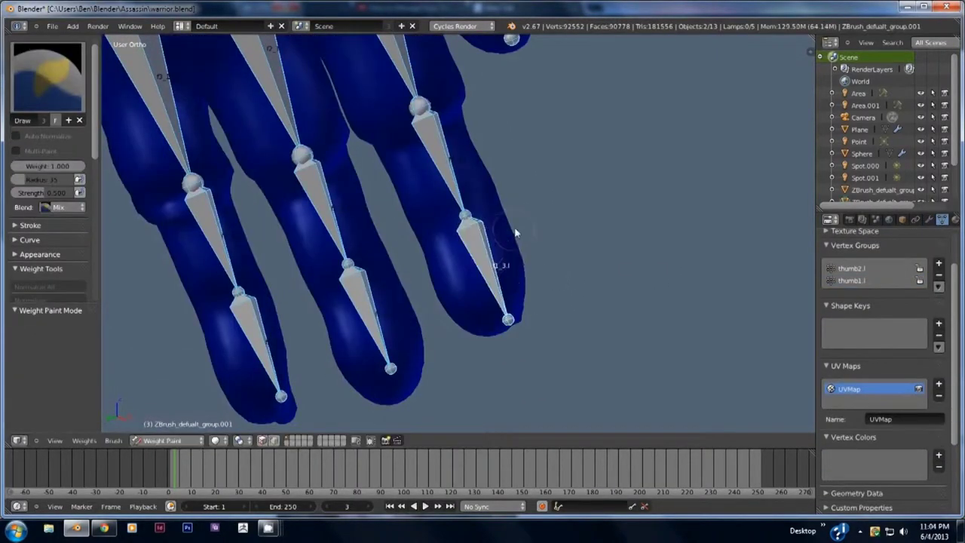
Turn off the viewport display of the body mesh's Catmull-Clark subdivision modifier.
click(928, 219)
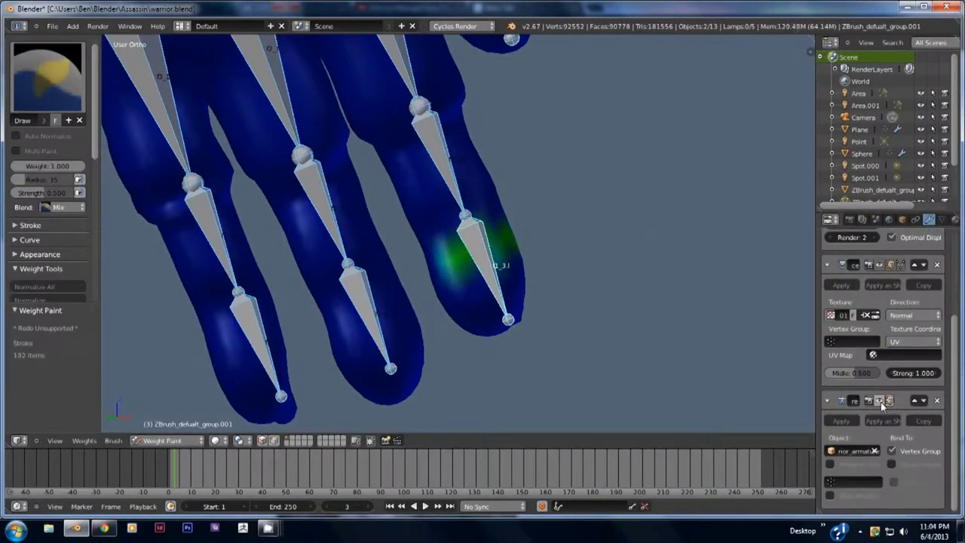
scroll(886, 404, up, 6)
click(881, 279)
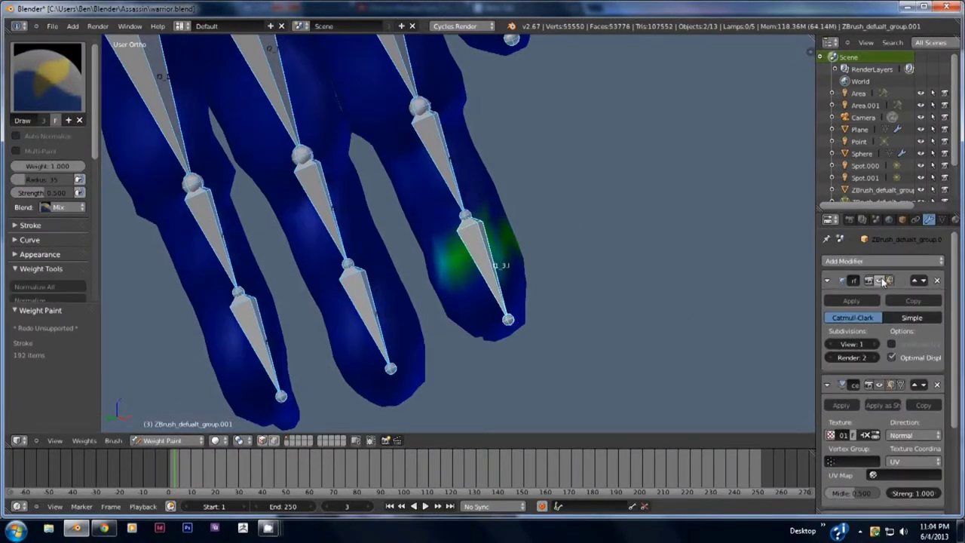
Enable the Wire display option for the body mesh in its object settings.
click(941, 219)
click(902, 220)
scroll(913, 360, down, 8)
scroll(913, 362, down, 1)
click(827, 299)
Paint weight for the f1_3.l bone all around its fingertip with an Add brush at strength 0.943.
mouse_move(441, 256)
mouse_down()
mouse_move(499, 258)
mouse_move(519, 297)
mouse_up()
click(64, 206)
click(53, 167)
middle_drag(588, 265, 323, 261)
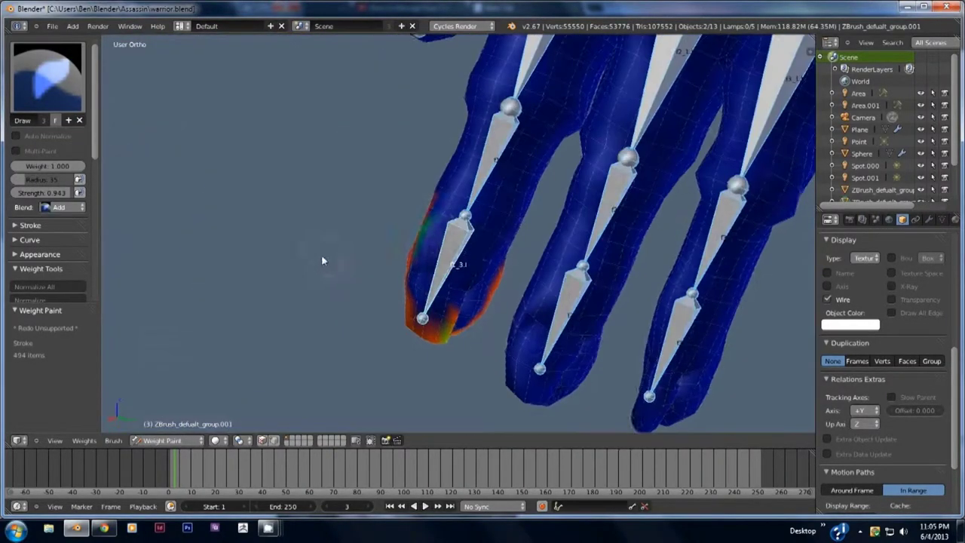
mouse_move(430, 273)
mouse_down()
mouse_move(420, 280)
mouse_move(424, 316)
mouse_up()
drag(439, 216, 443, 205)
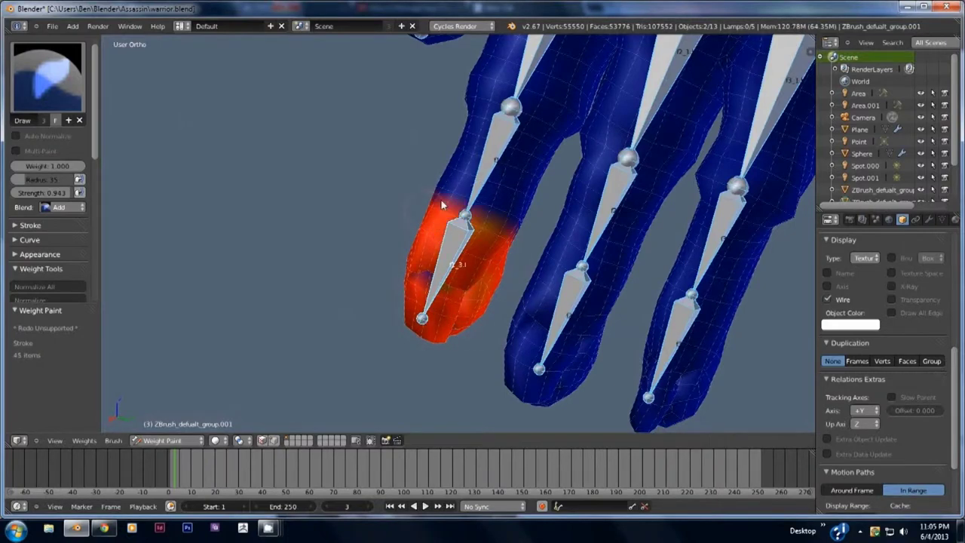
Paint weight around the f1_2.l bone and set the brush blend to Subtract for erasing spill on the neighbouring finger.
right_click(479, 187)
drag(554, 215, 446, 187)
click(77, 208)
click(60, 155)
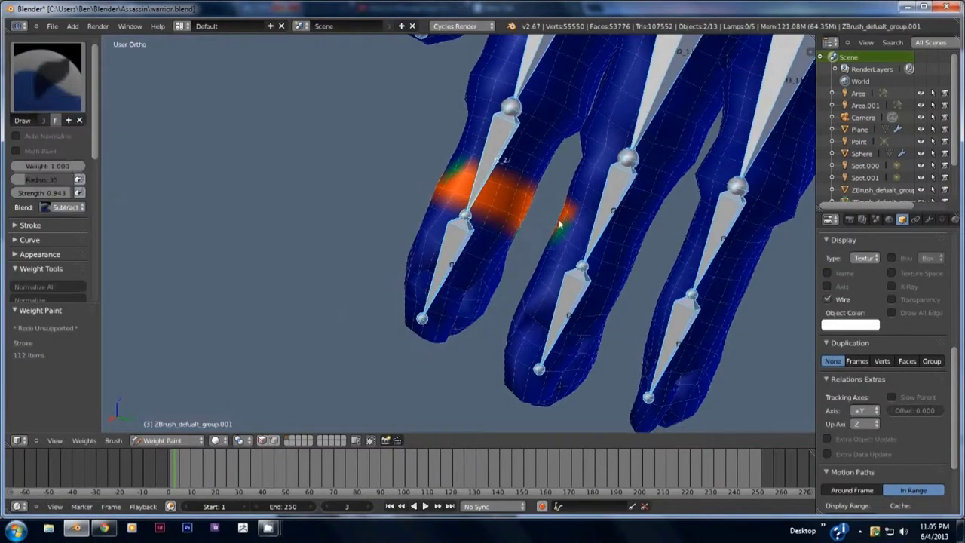
Set the brush blend to Add and paint weight over the rest of the f1_2.l finger segment.
click(62, 208)
click(60, 168)
mouse_move(531, 178)
mouse_down()
mouse_move(534, 146)
mouse_move(549, 155)
mouse_up()
middle_drag(323, 179, 613, 128)
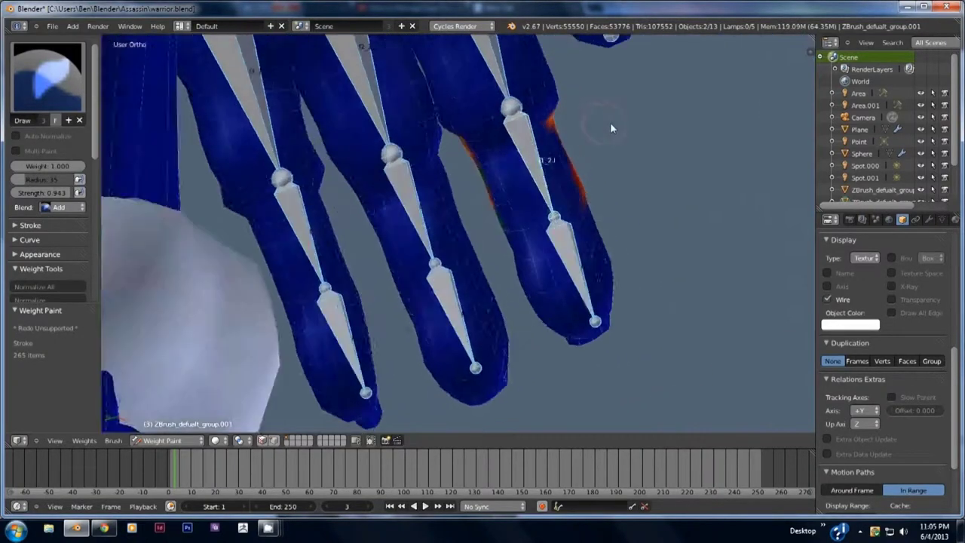
mouse_move(561, 144)
mouse_down()
mouse_move(558, 166)
mouse_move(571, 190)
mouse_move(518, 235)
mouse_up()
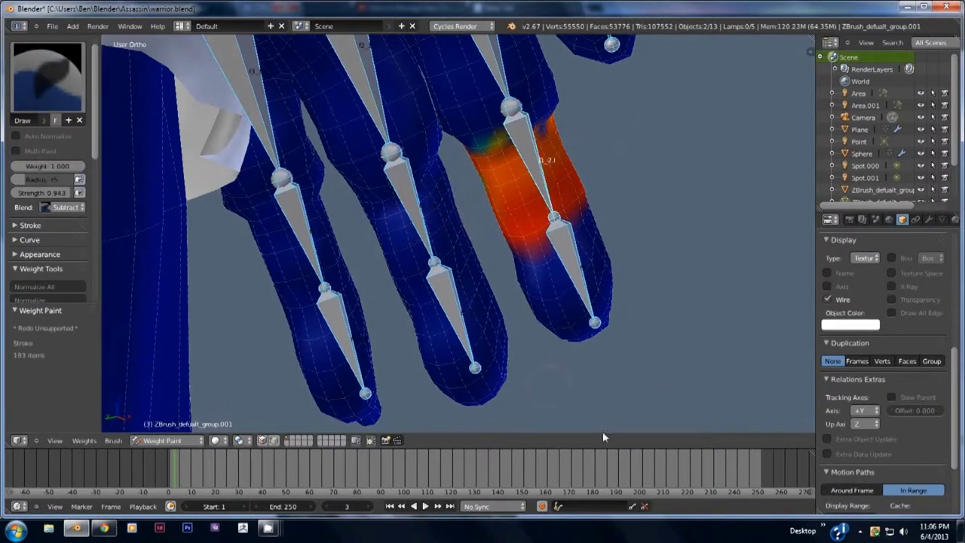
click(824, 530)
click(857, 483)
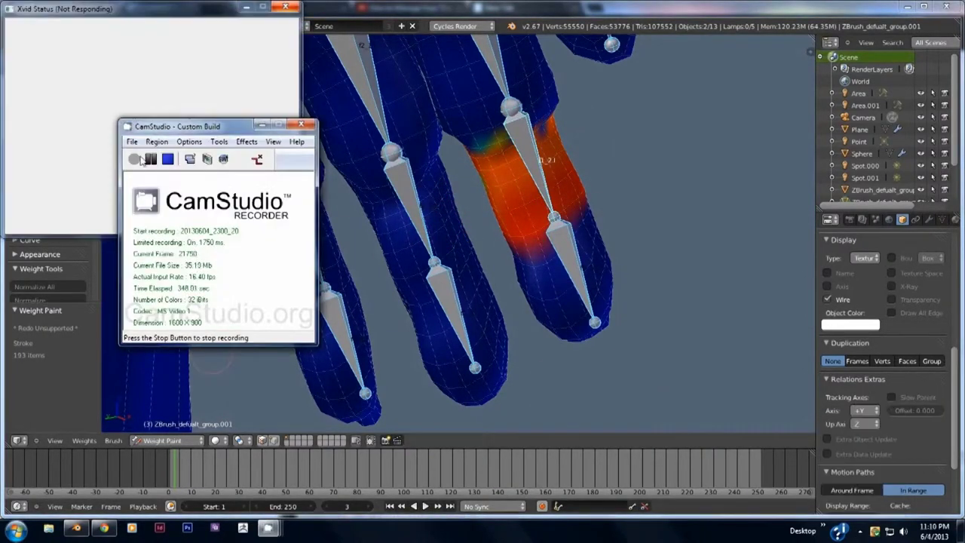
Select the f1_1.l bone and paint weight around the base segment of its finger.
scroll(597, 242, down, 4)
right_click(468, 108)
middle_drag(467, 108, 469, 79)
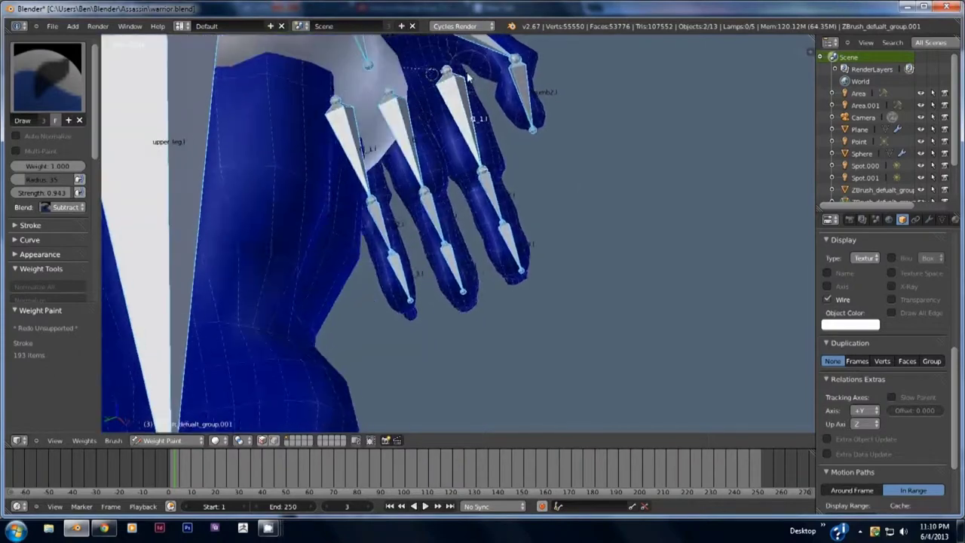
scroll(475, 279, up, 4)
right_click(481, 289)
mouse_move(499, 165)
middle_down()
mouse_move(302, 196)
mouse_move(619, 151)
mouse_move(392, 237)
middle_up()
mouse_move(380, 238)
mouse_down()
mouse_move(483, 253)
mouse_move(485, 411)
mouse_up()
drag(483, 315, 414, 273)
mouse_move(414, 273)
middle_down()
mouse_move(268, 393)
mouse_move(196, 373)
middle_up()
mouse_move(392, 332)
mouse_down()
mouse_move(428, 360)
mouse_move(425, 282)
mouse_move(392, 322)
mouse_up()
Try to mirror the painted finger weights and inspect the fingers of the right hand.
scroll(36, 279, down, 4)
click(30, 215)
scroll(393, 321, down, 2)
scroll(393, 321, down, 8)
middle_drag(393, 321, 662, 258)
scroll(428, 233, up, 5)
scroll(543, 228, down, 4)
scroll(702, 256, up, 8)
shift+middle_drag(784, 358, 622, 237)
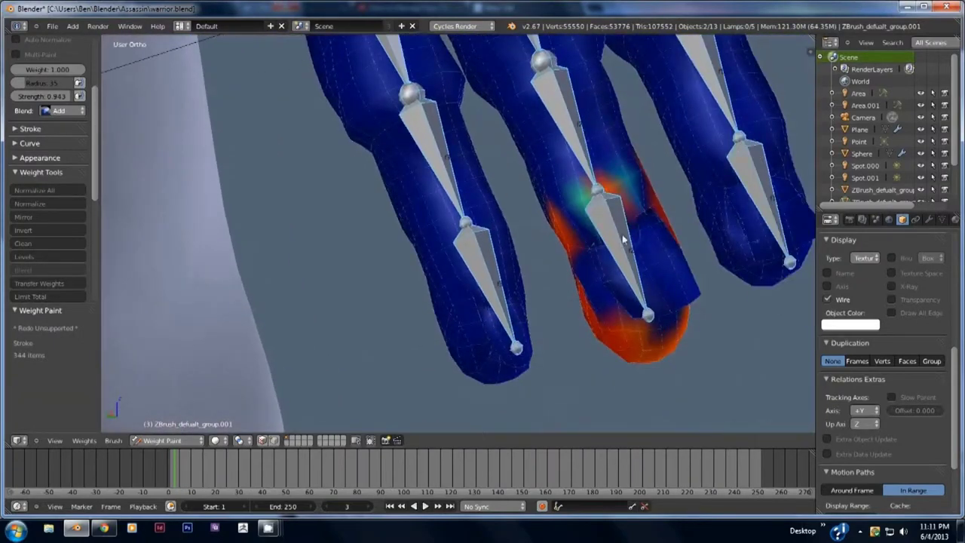
Select the f2_3.r bone and paint weight all around the right middle fingertip.
right_click(625, 248)
scroll(630, 247, down, 1)
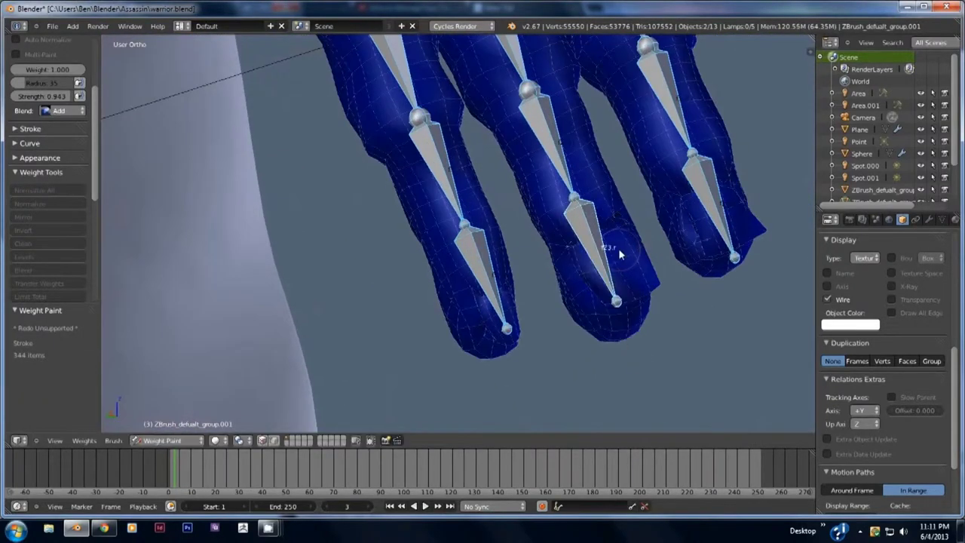
key(a)
right_click(606, 236)
mouse_move(602, 217)
mouse_down()
mouse_move(604, 302)
mouse_move(613, 262)
mouse_up()
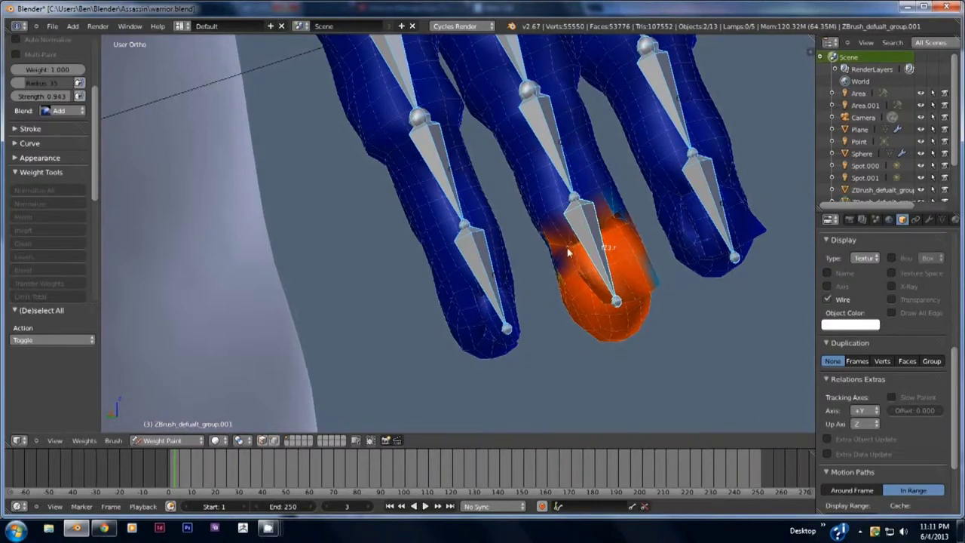
mouse_move(655, 295)
middle_down()
mouse_move(857, 163)
mouse_move(905, 170)
middle_up()
mouse_move(575, 255)
mouse_down()
mouse_move(556, 230)
mouse_move(629, 284)
mouse_up()
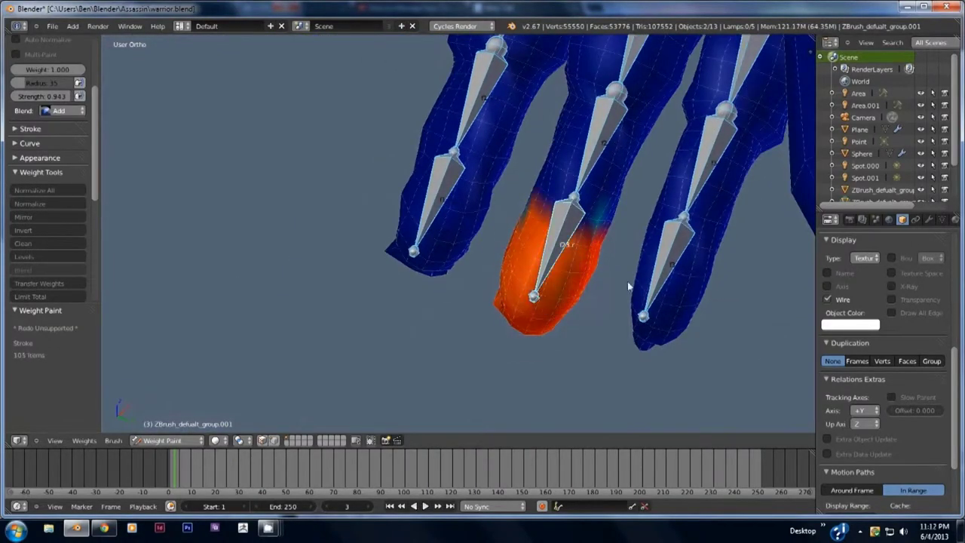
Select the bone of the right fingertip beside the middle one and paint weight all around that tip.
right_click(668, 252)
mouse_move(706, 248)
mouse_down()
mouse_move(664, 251)
mouse_move(676, 331)
mouse_move(683, 321)
mouse_up()
mouse_move(685, 310)
middle_down()
mouse_move(726, 279)
mouse_move(899, 325)
middle_up()
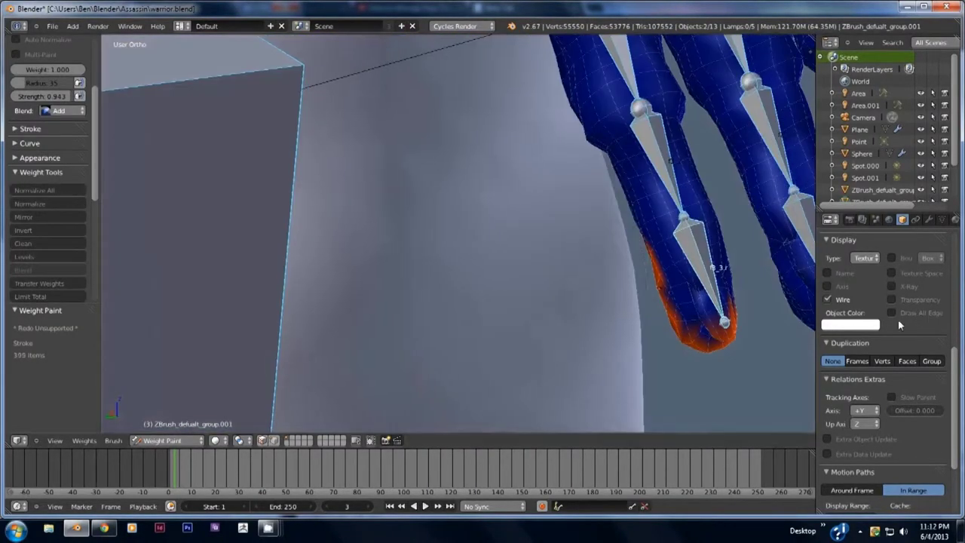
mouse_move(666, 253)
mouse_down()
mouse_move(703, 239)
mouse_move(710, 313)
mouse_up()
mouse_move(711, 314)
middle_down()
mouse_move(546, 279)
mouse_move(736, 245)
mouse_move(363, 225)
middle_up()
Set the brush blend to Subtract and remove excess painted weight around the right middle fingertip.
scroll(363, 225, down, 4)
right_click(279, 192)
mouse_move(765, 205)
shift+middle_down()
mouse_move(289, 210)
mouse_move(249, 188)
shift+middle_up()
scroll(249, 188, up, 4)
click(69, 112)
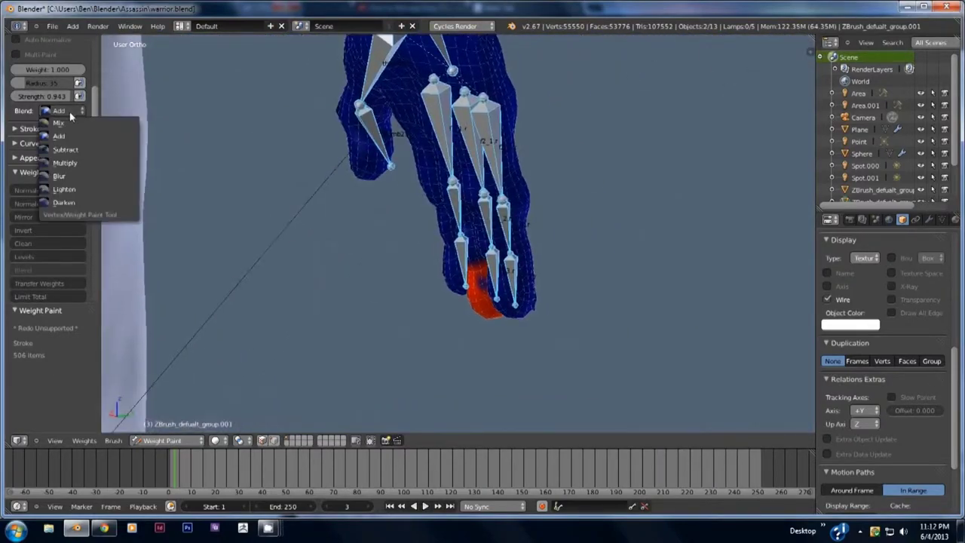
click(67, 149)
mouse_move(478, 299)
mouse_down()
mouse_move(495, 284)
mouse_move(494, 301)
mouse_up()
Select the outer fingertip bone of the left hand and try to mirror its vertex group weights.
scroll(496, 294, down, 5)
middle_drag(496, 295, 622, 287)
shift+middle_drag(143, 177, 388, 242)
scroll(324, 242, up, 3)
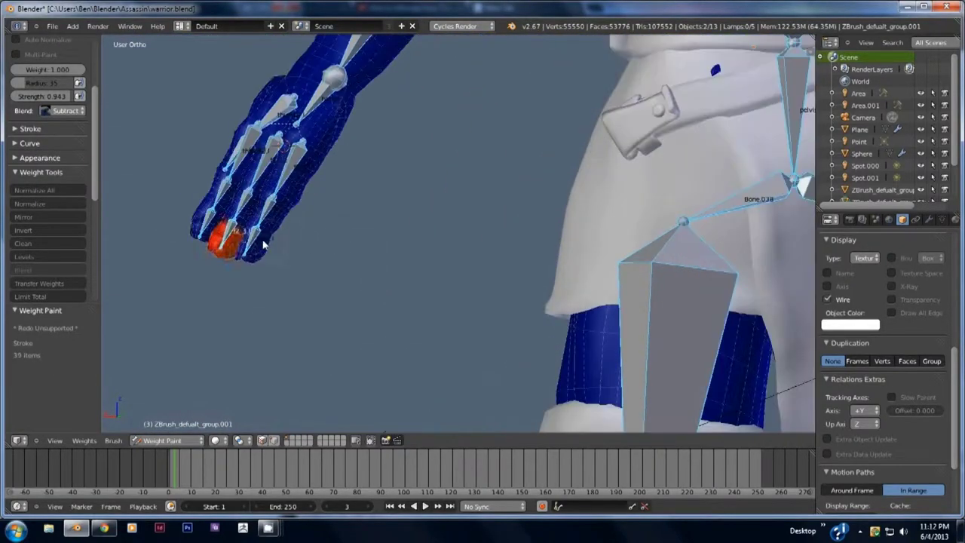
right_click(265, 228)
right_click(207, 220)
scroll(264, 241, down, 5)
key(a)
key(a)
scroll(53, 250, down, 7)
scroll(53, 251, up, 3)
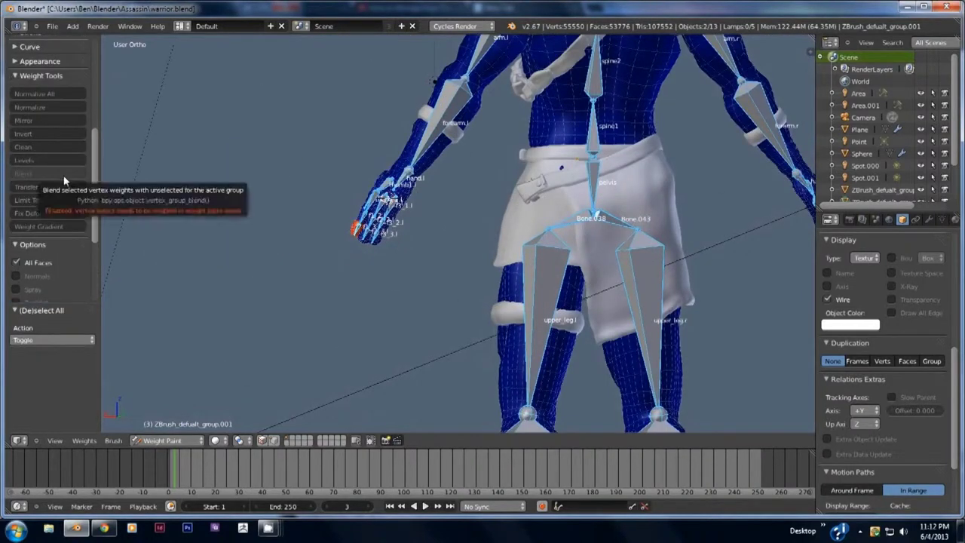
click(31, 121)
Examine the fingertips of the right hand for mirrored weights by selecting their bones in turn.
middle_drag(528, 252, 441, 298)
scroll(379, 283, up, 5)
right_click(482, 343)
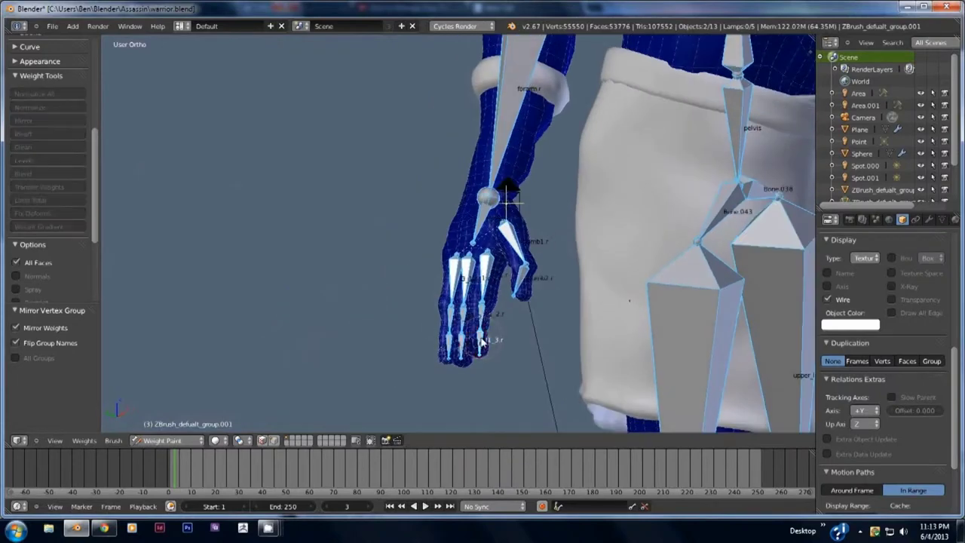
right_click(450, 350)
scroll(469, 344, down, 4)
Check the weights of the thumb1.l bone and of fingertip bones on both hands.
middle_drag(708, 235, 641, 263)
right_click(695, 234)
middle_drag(657, 189, 266, 160)
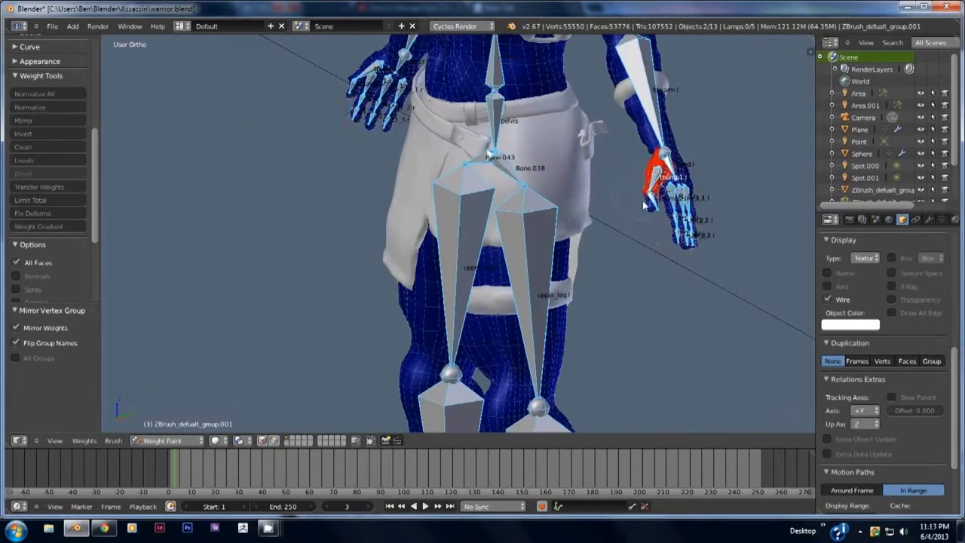
key(r)
right_click(696, 254)
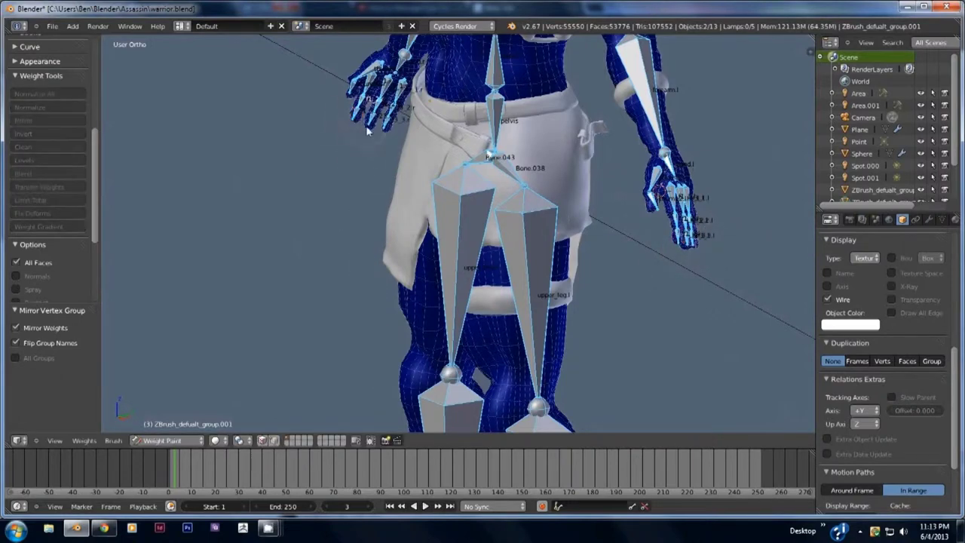
right_click(367, 127)
key(r)
right_click(371, 130)
Paint a short Subtract stroke over the selected right fingertip and inspect both hands.
scroll(32, 218, up, 5)
drag(353, 106, 357, 118)
middle_drag(260, 168, 426, 178)
middle_drag(256, 226, 364, 216)
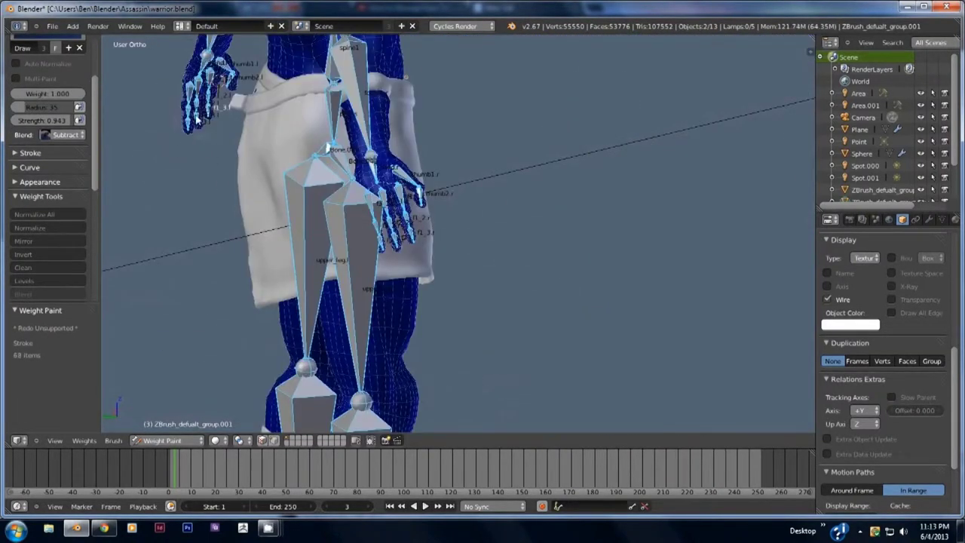